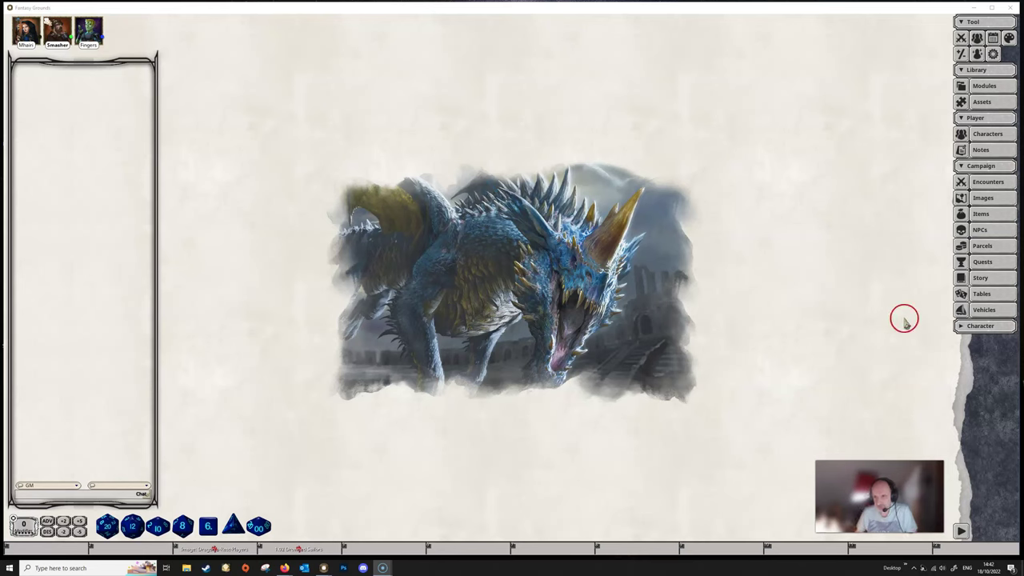
Create a new campaign table, name it "Table", and leave its description empty.
left_click(984, 293)
left_click_drag(630, 157, 541, 157)
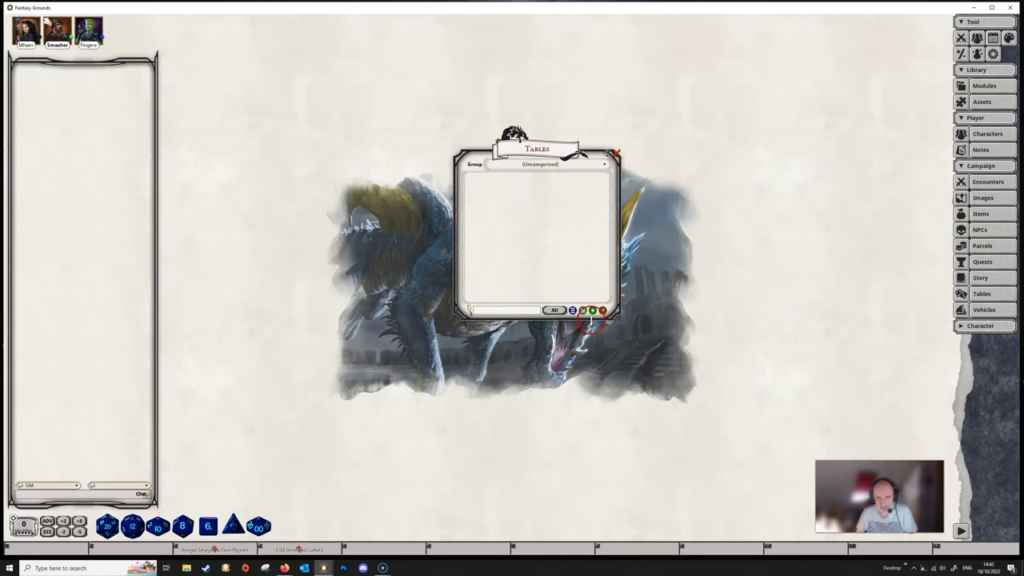
left_click(592, 310)
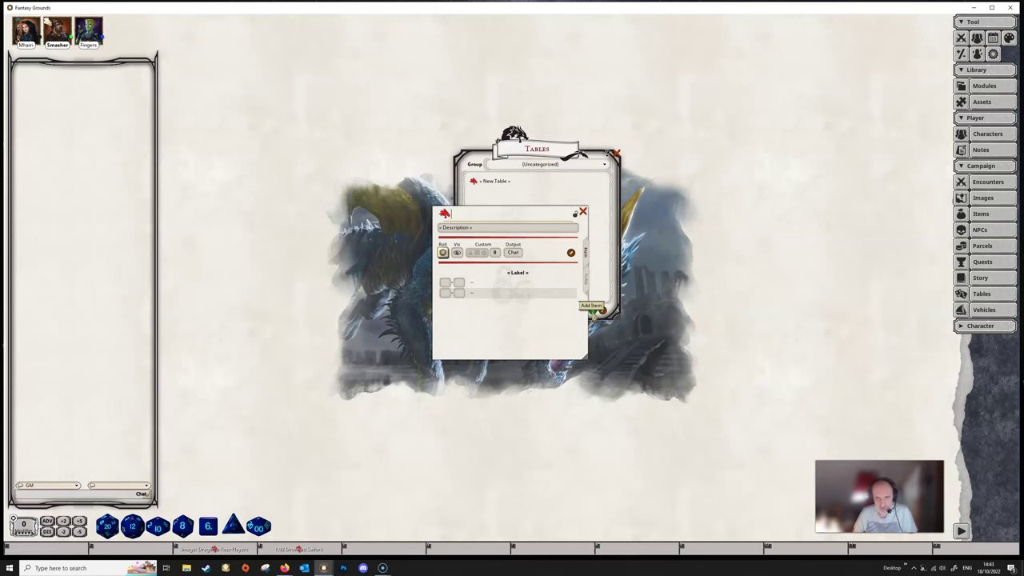
left_click(615, 153)
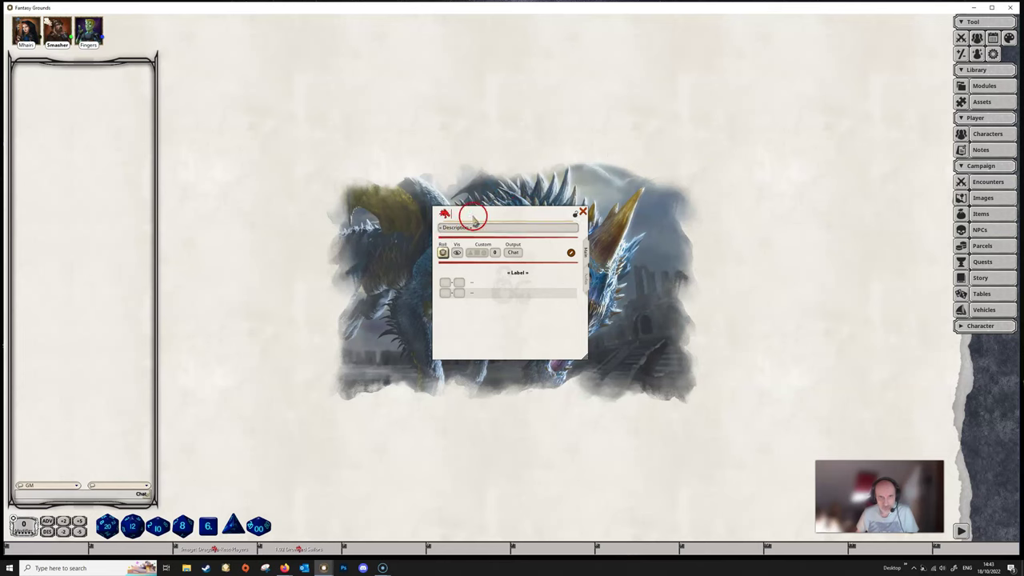
type("Table")
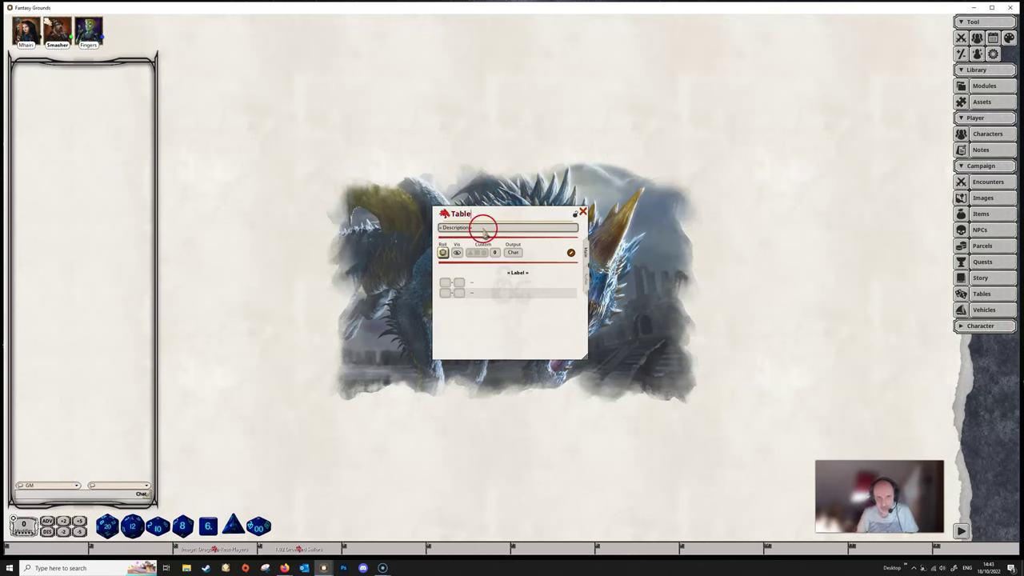
left_click(482, 229)
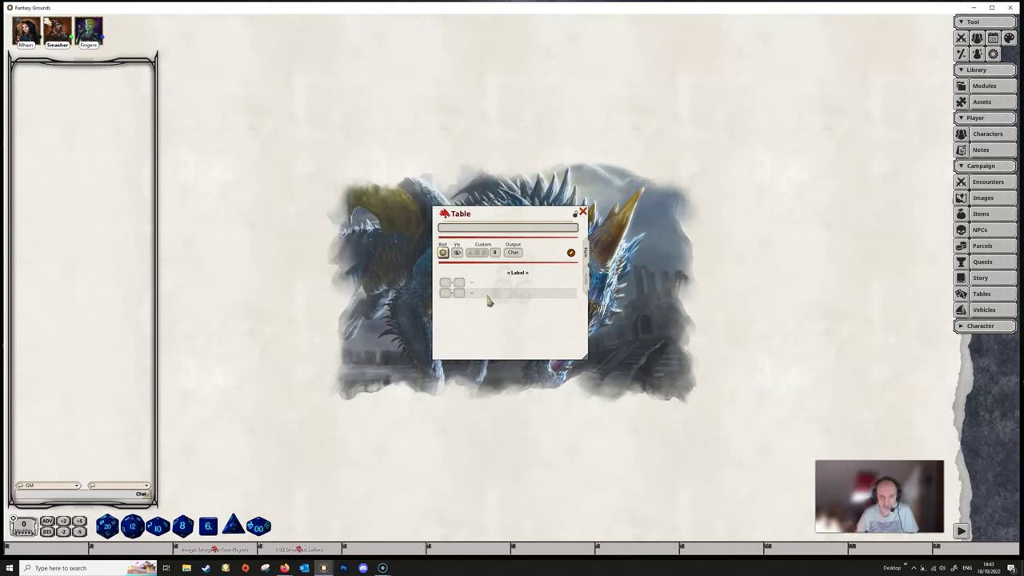
left_click_drag(491, 294, 444, 252)
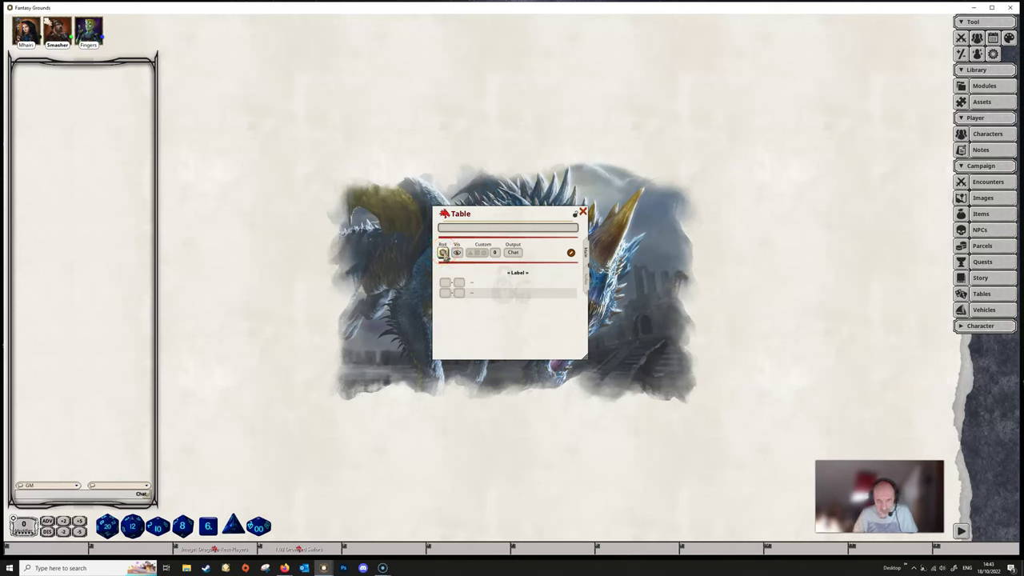
Switch the Chat: Show GM rolls option off and back on, leaving the options closed.
left_click(452, 253)
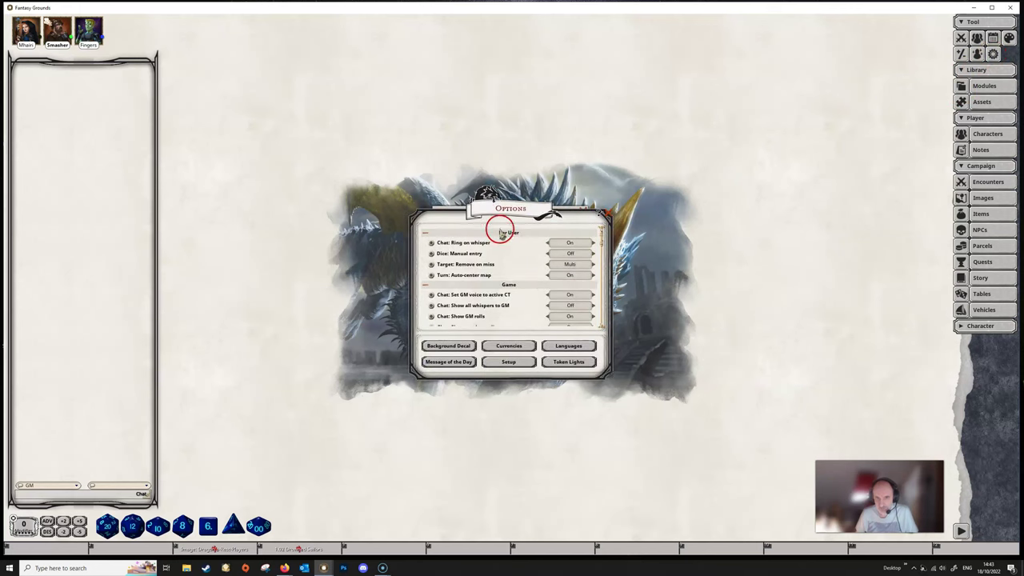
left_click_drag(512, 206, 712, 172)
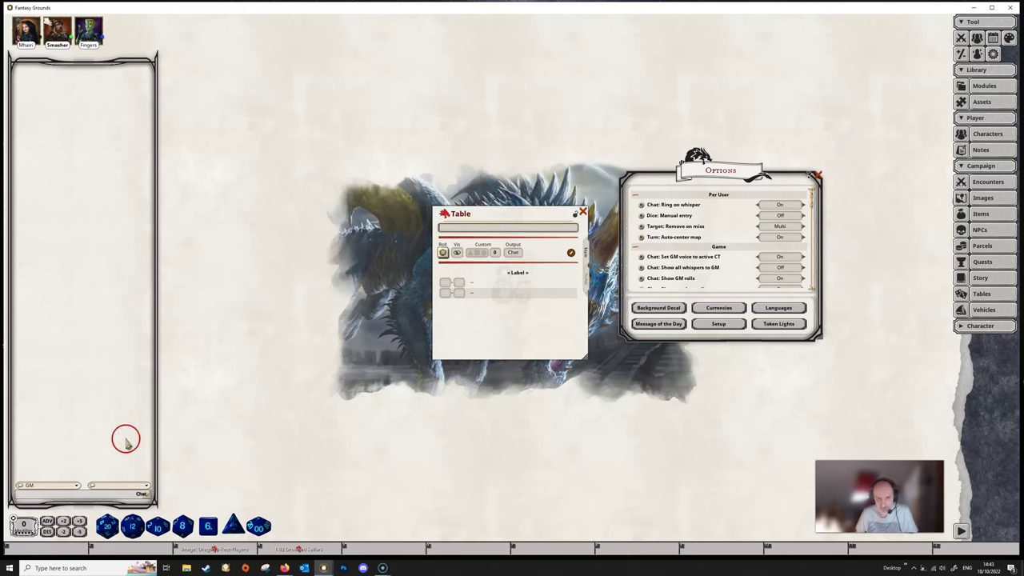
left_click(782, 278)
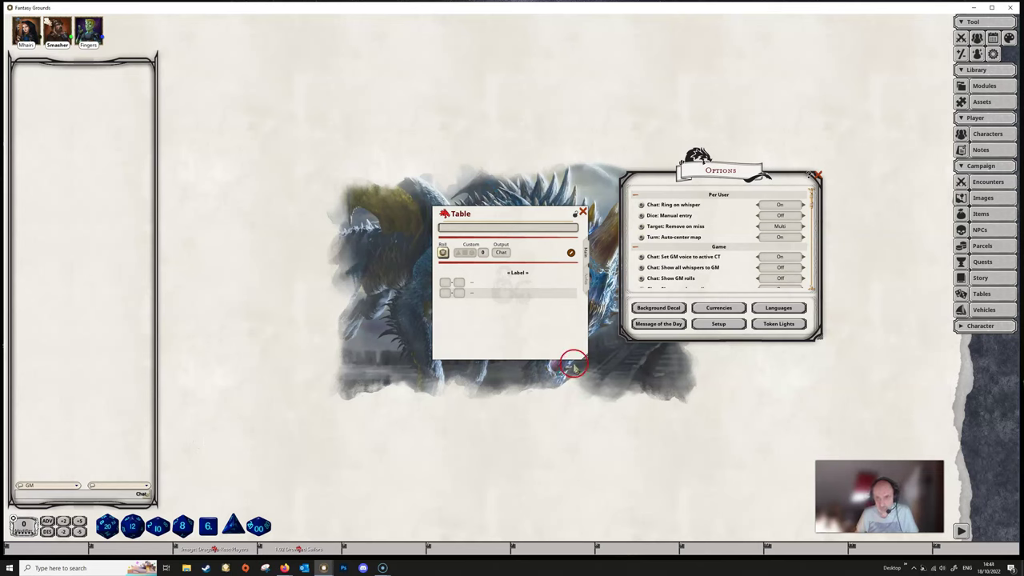
left_click(803, 277)
left_click(827, 177)
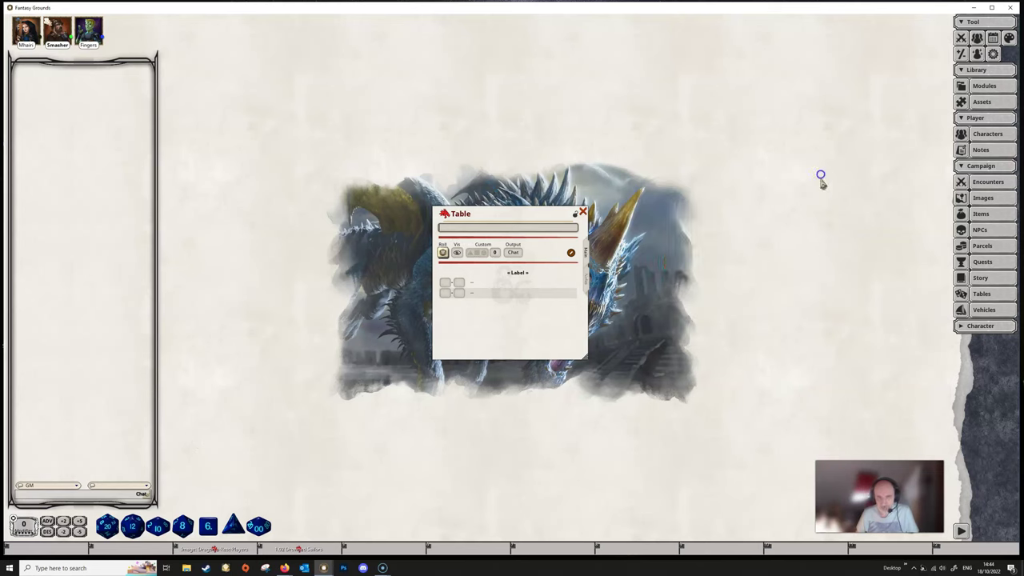
Add a d6 and a d8 to the table's custom dice and roll the table.
left_click(676, 262)
left_click(483, 253)
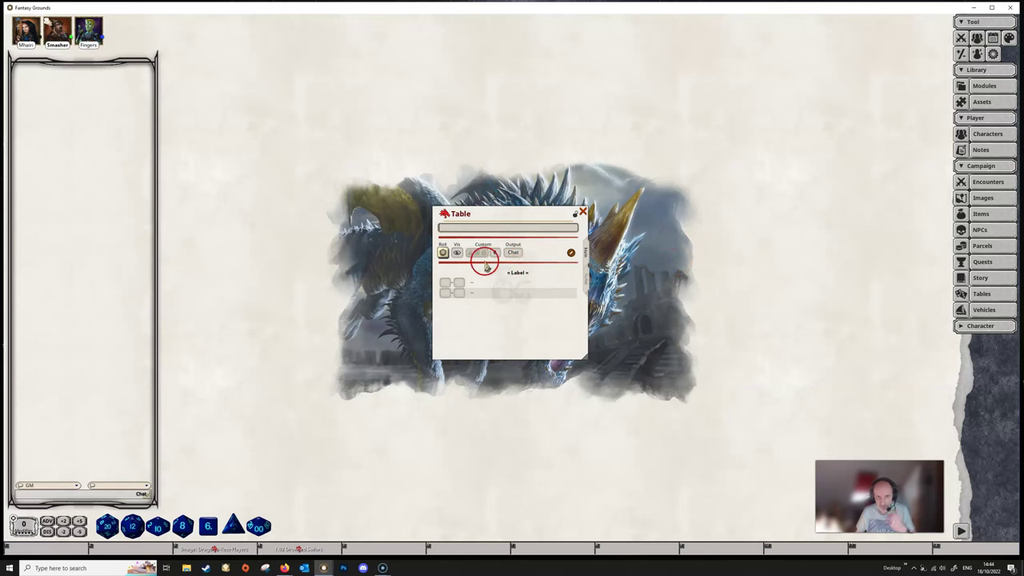
left_click(493, 254)
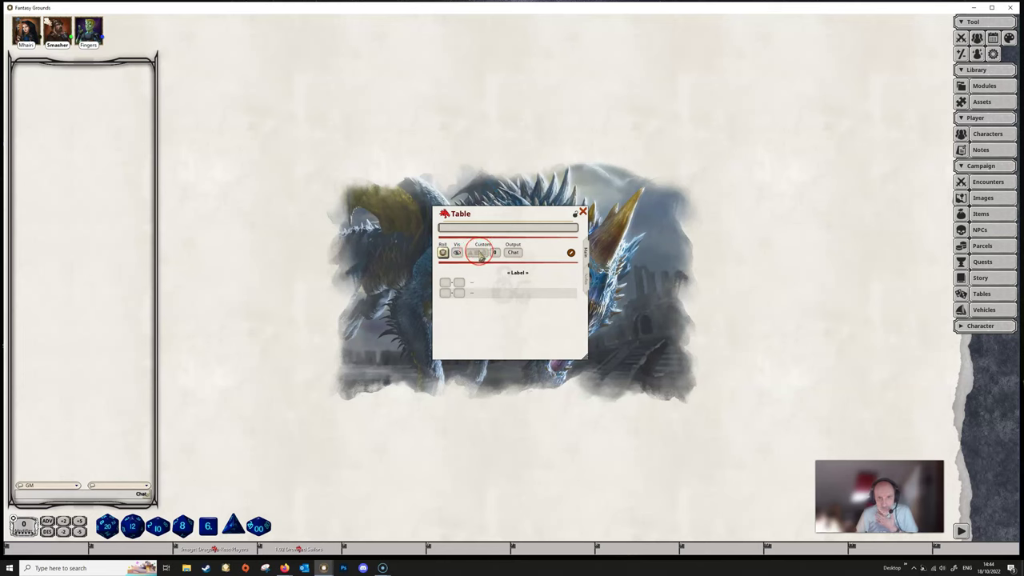
left_click(478, 256)
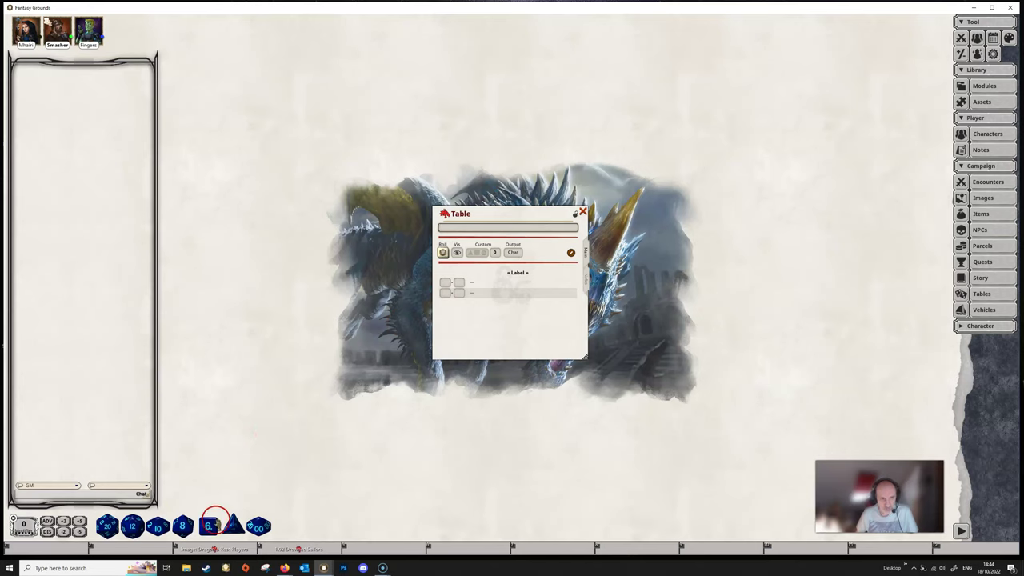
left_click_drag(208, 526, 475, 254)
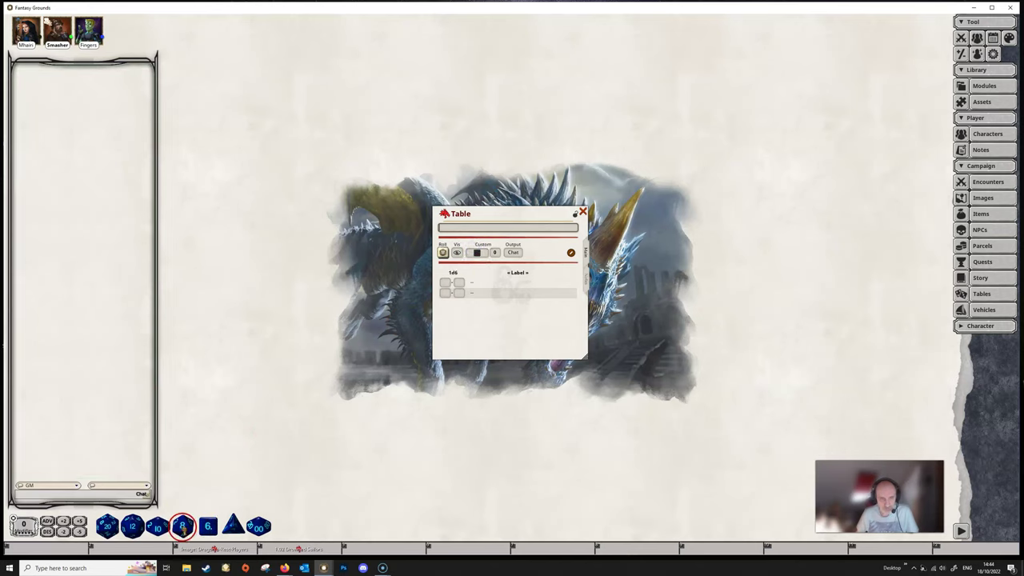
left_click_drag(183, 525, 478, 250)
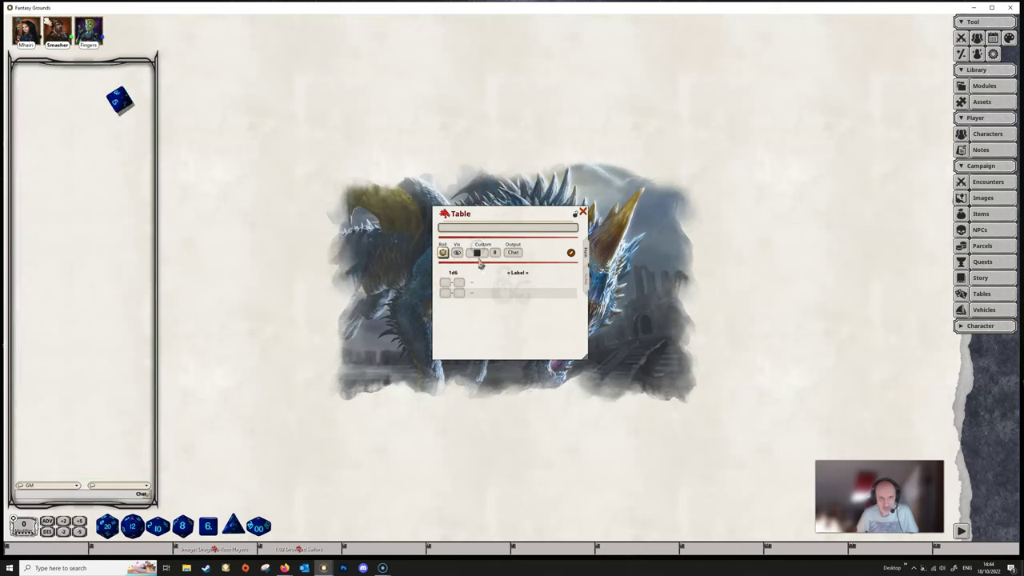
left_click_drag(180, 524, 478, 252)
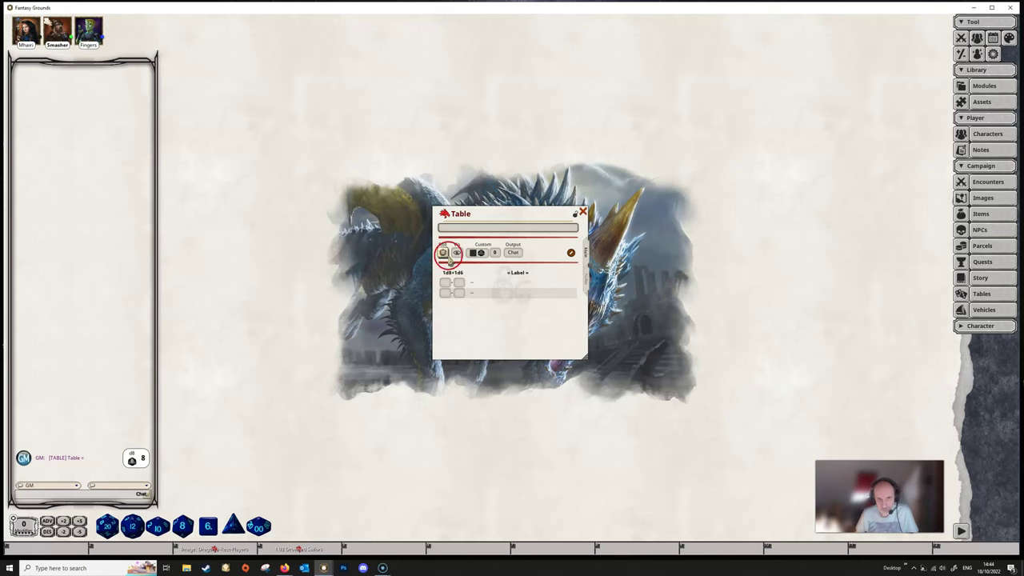
left_click(444, 252)
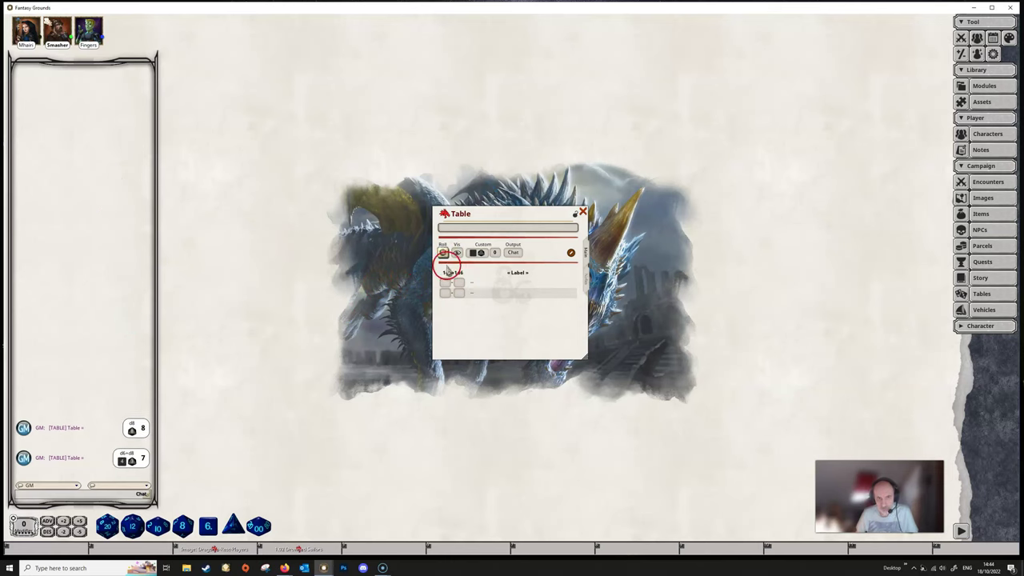
Set the table's custom roll modifier to 2.
left_click(495, 252)
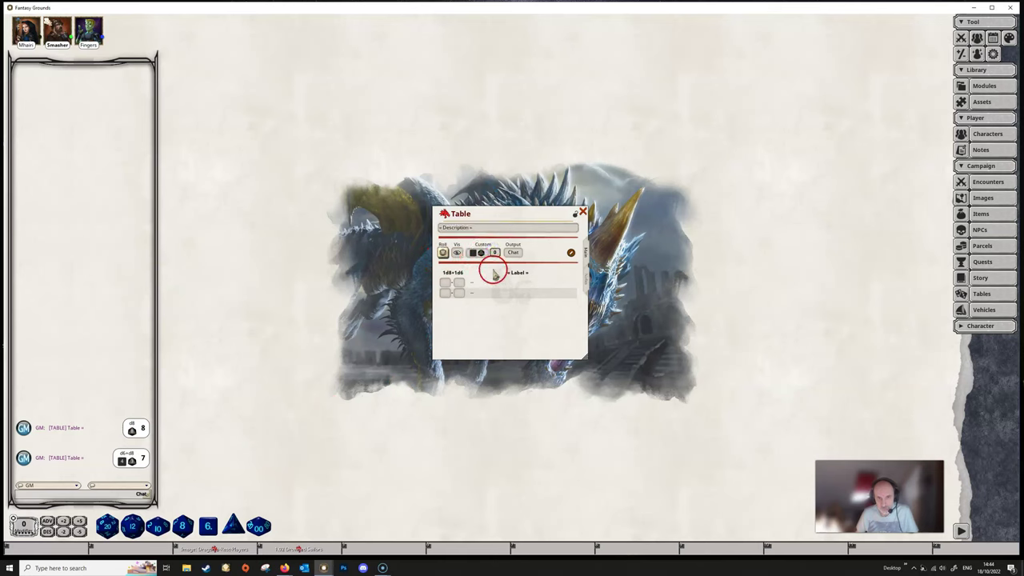
type("2")
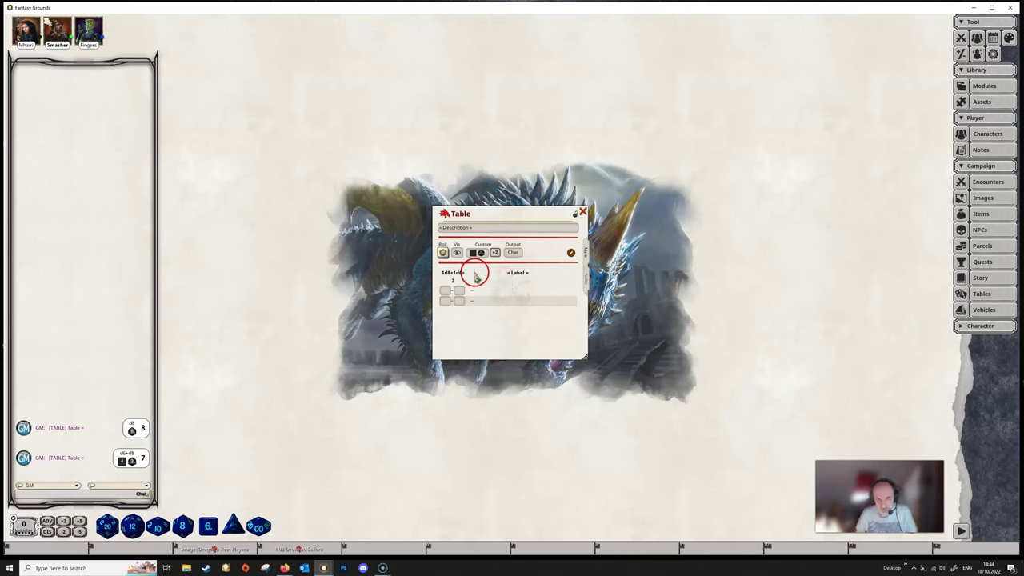
mouse_move(476, 254)
left_mouse_down()
mouse_move(484, 264)
mouse_move(480, 254)
mouse_move(494, 248)
mouse_move(489, 269)
left_mouse_up()
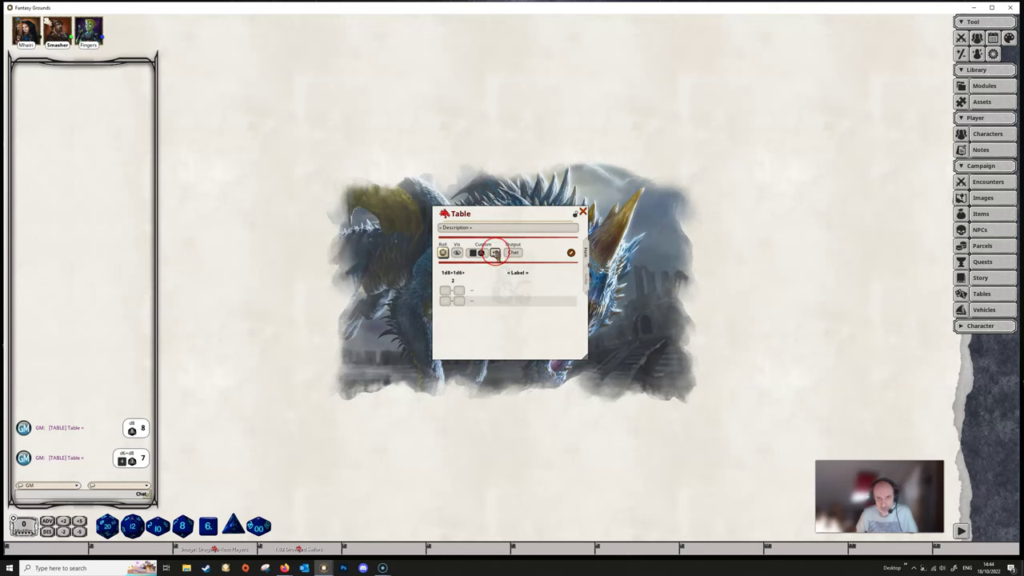
Reset the custom roll modifier to 0 and clear the table's custom dice.
left_click_drag(494, 255, 475, 251)
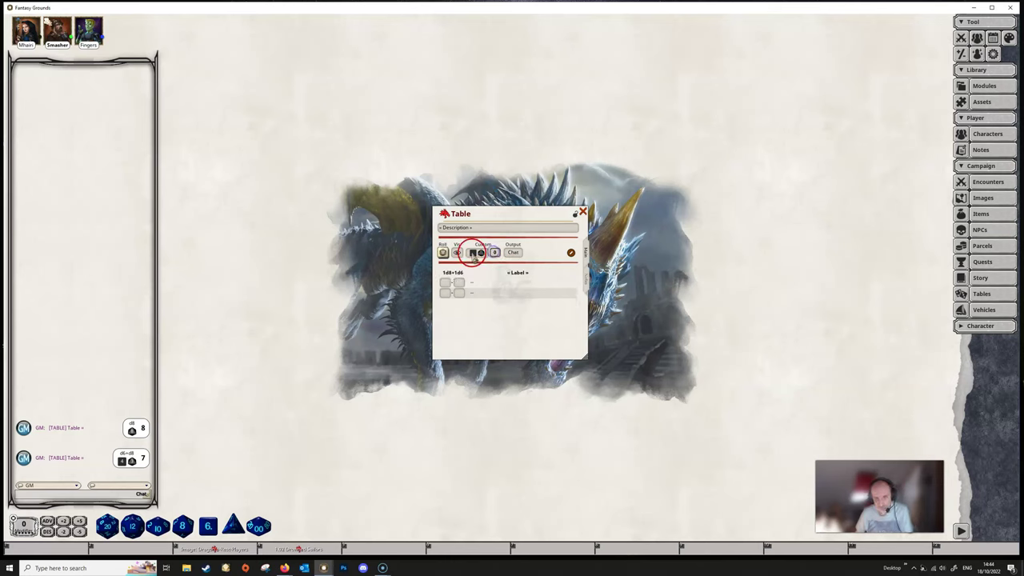
right_click(477, 252)
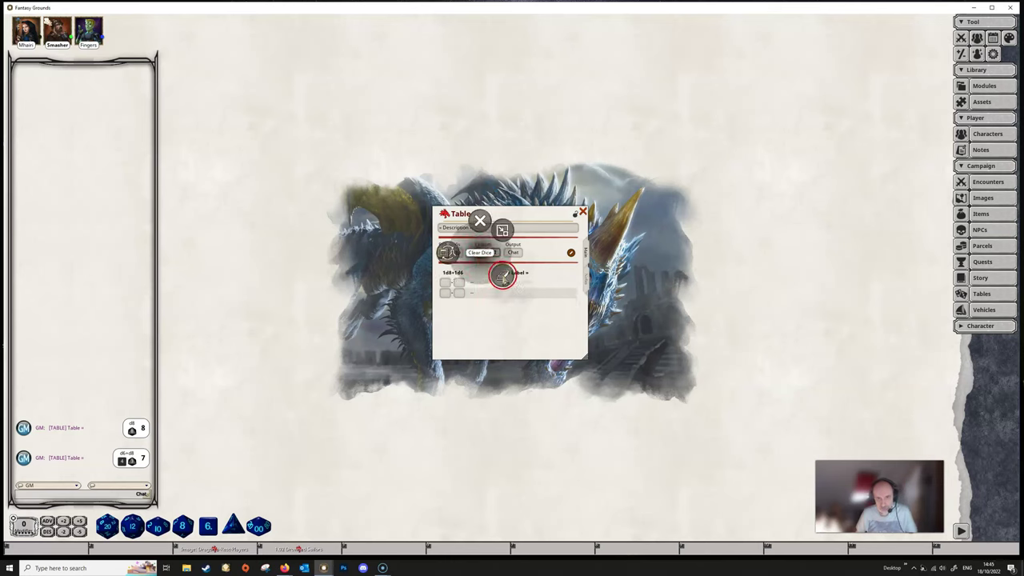
left_click(501, 276)
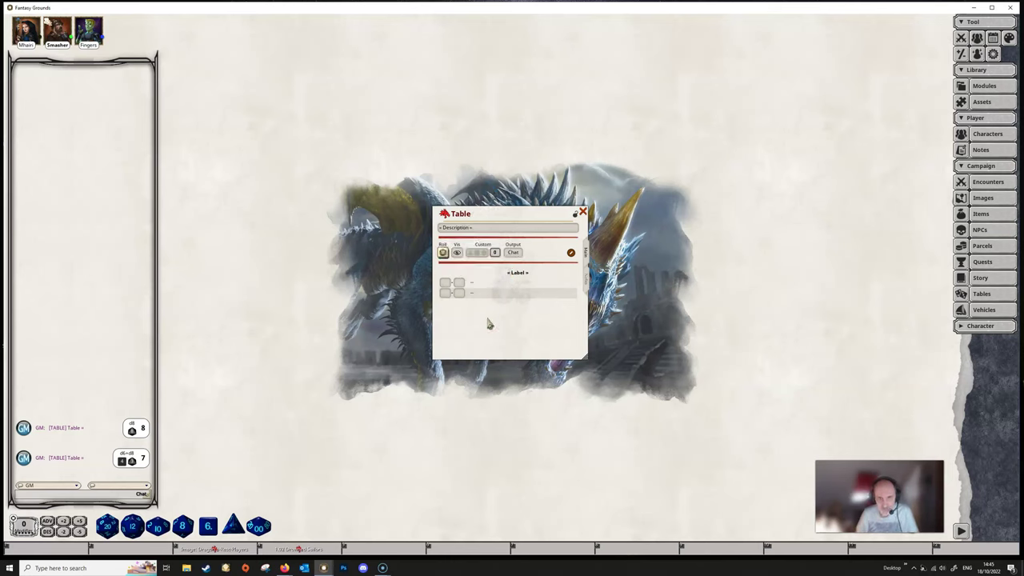
Cycle the table's output setting through its options and back to Chat.
mouse_move(453, 328)
left_mouse_down()
mouse_move(512, 260)
mouse_move(529, 280)
mouse_move(520, 256)
left_mouse_up()
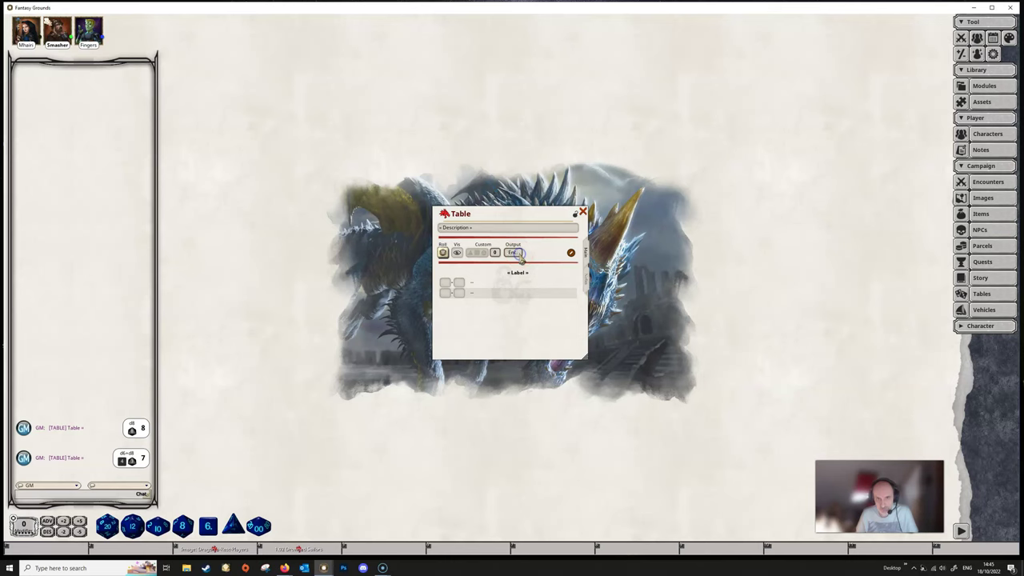
mouse_move(520, 256)
left_mouse_down()
mouse_move(527, 270)
mouse_move(572, 261)
left_mouse_up()
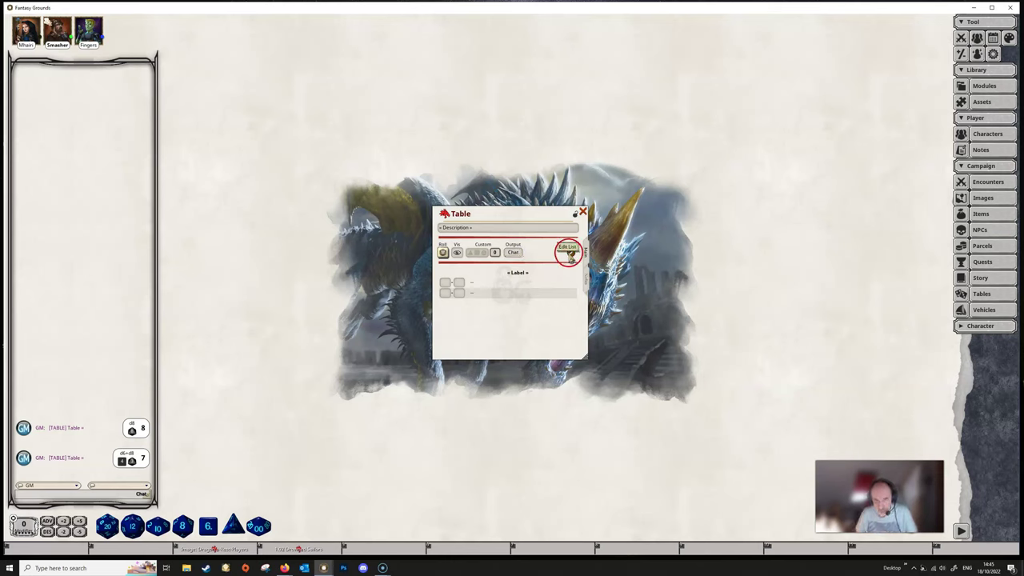
Turn on list editing for the table and add two more rows.
left_click(573, 255)
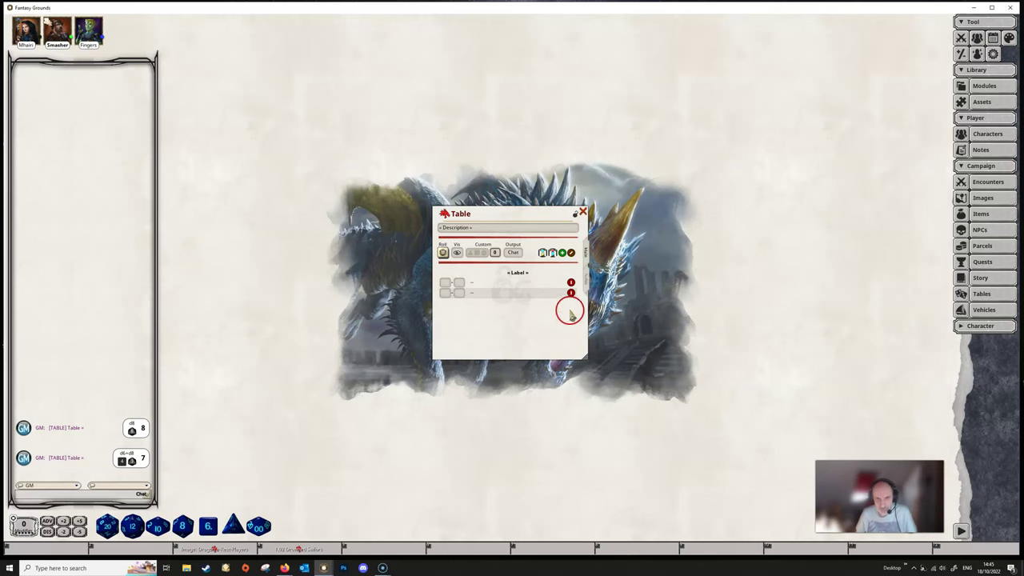
left_click(563, 254)
left_click(563, 253)
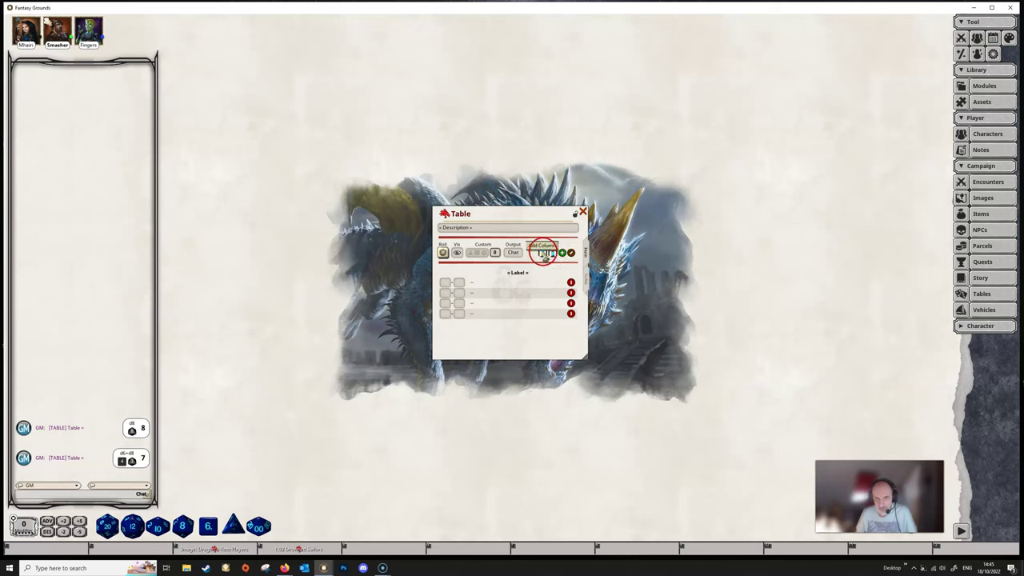
left_click(545, 254)
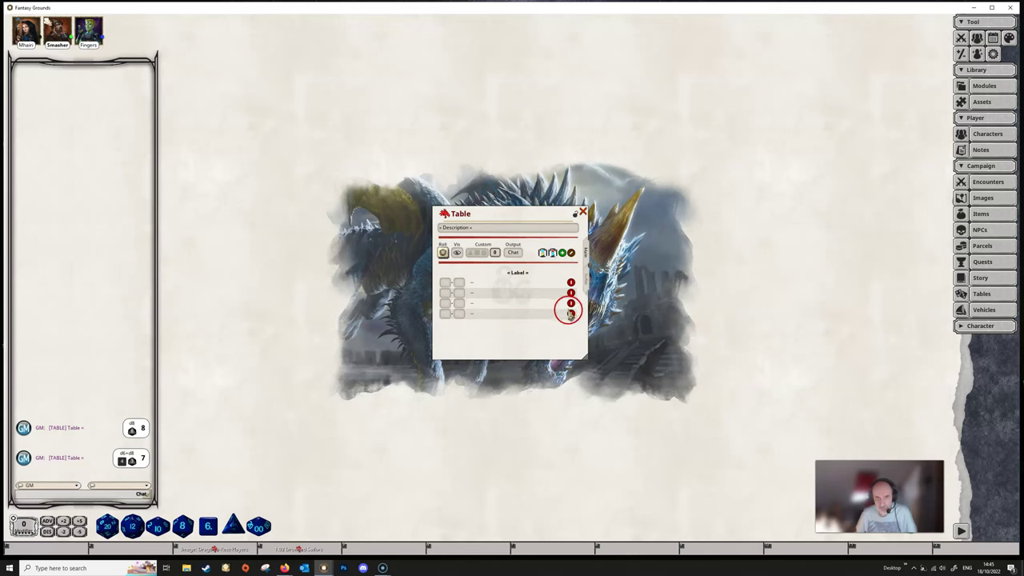
Delete the two extra rows so only the original two remain.
left_click(570, 304)
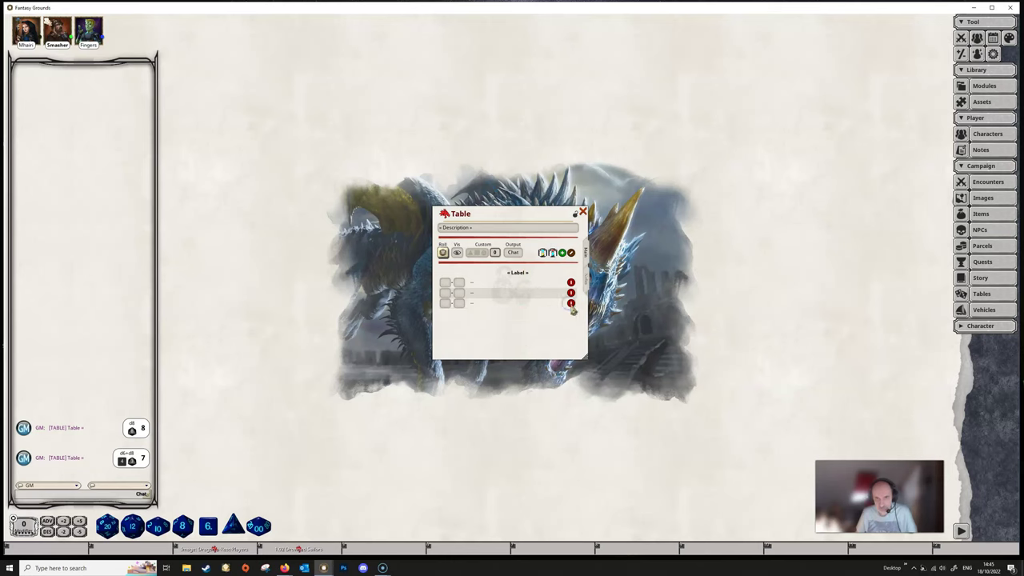
left_click(571, 304)
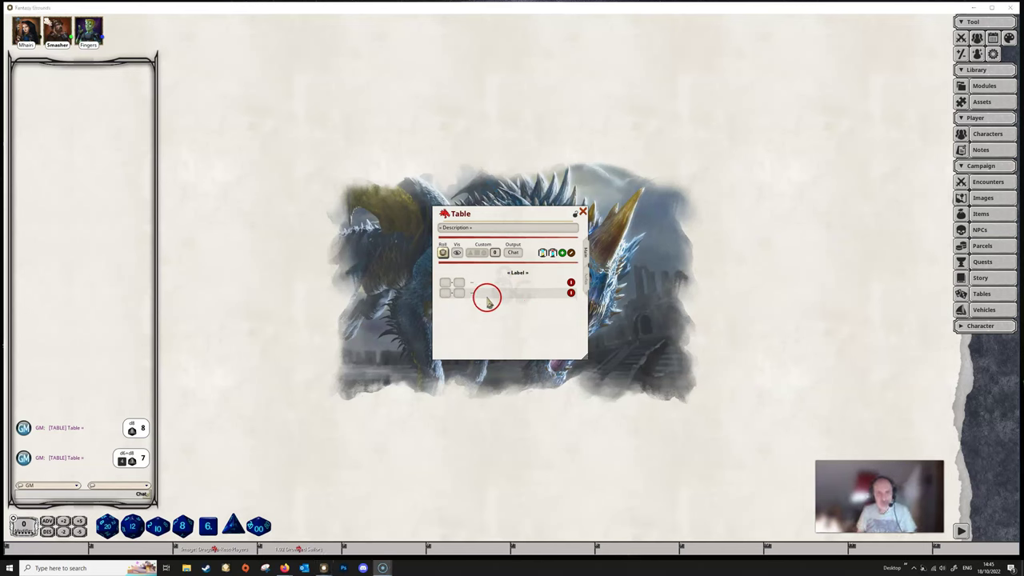
Label the table's column "Result".
left_click(517, 276)
type("Re")
left_click(521, 316)
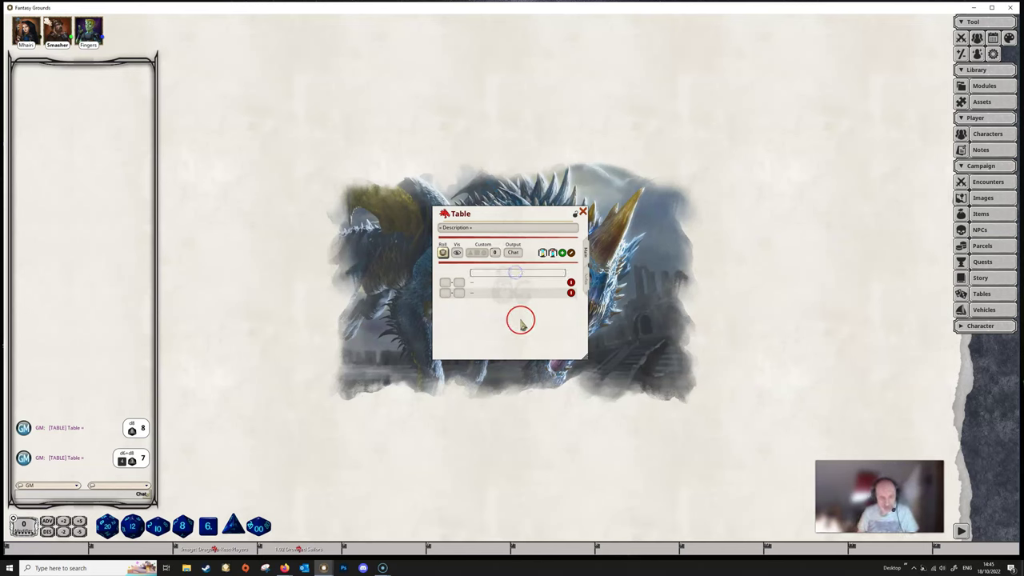
type("sult")
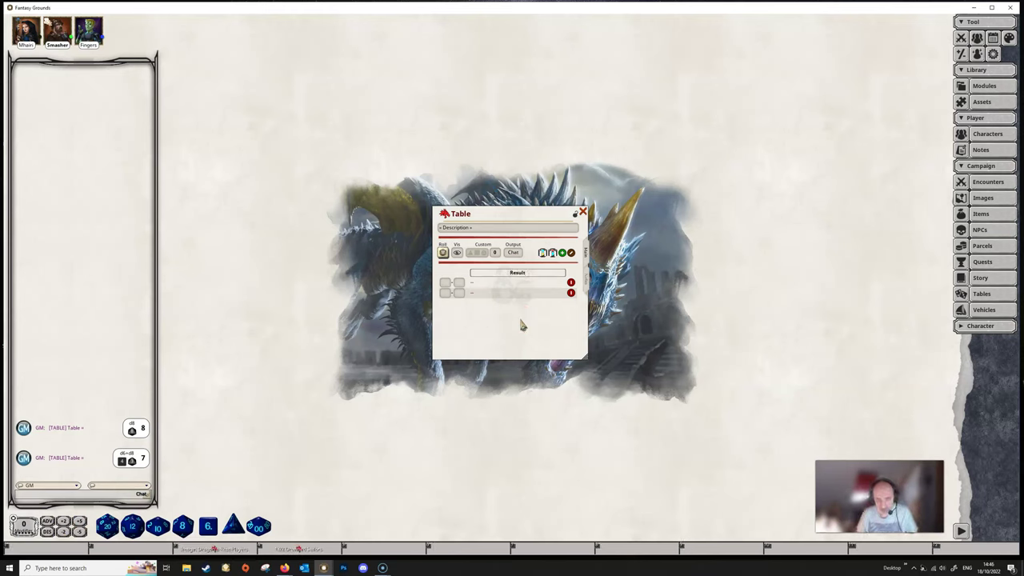
Set the start of the first row's roll range to 1.
left_click(513, 282)
left_click(487, 294)
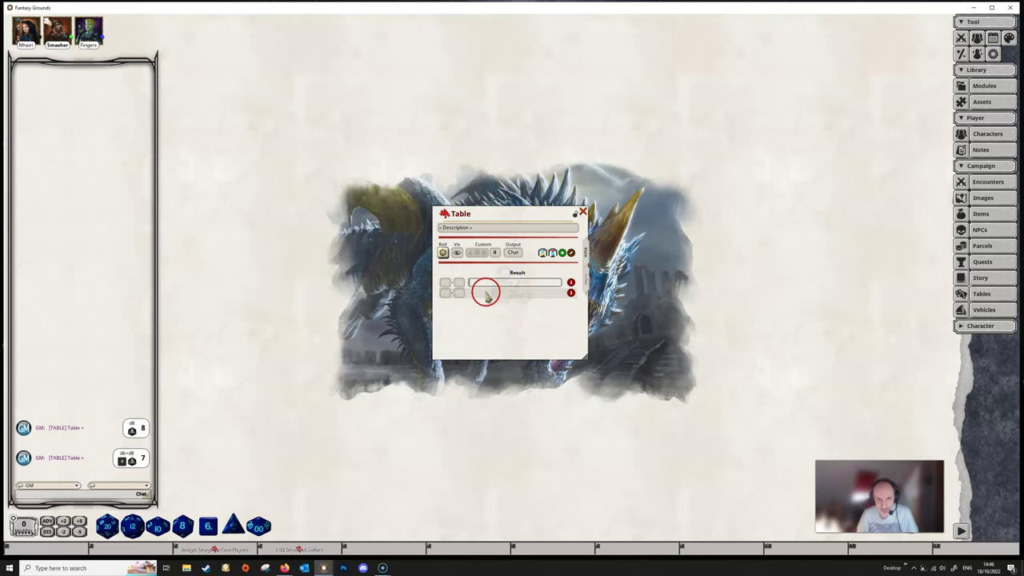
left_click(445, 293)
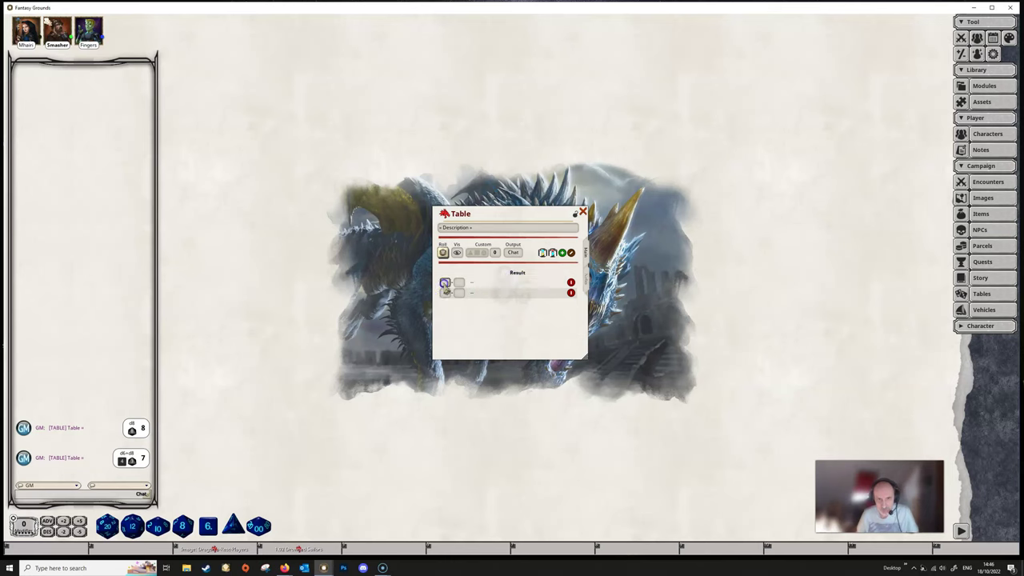
left_click(479, 301)
left_click(513, 314)
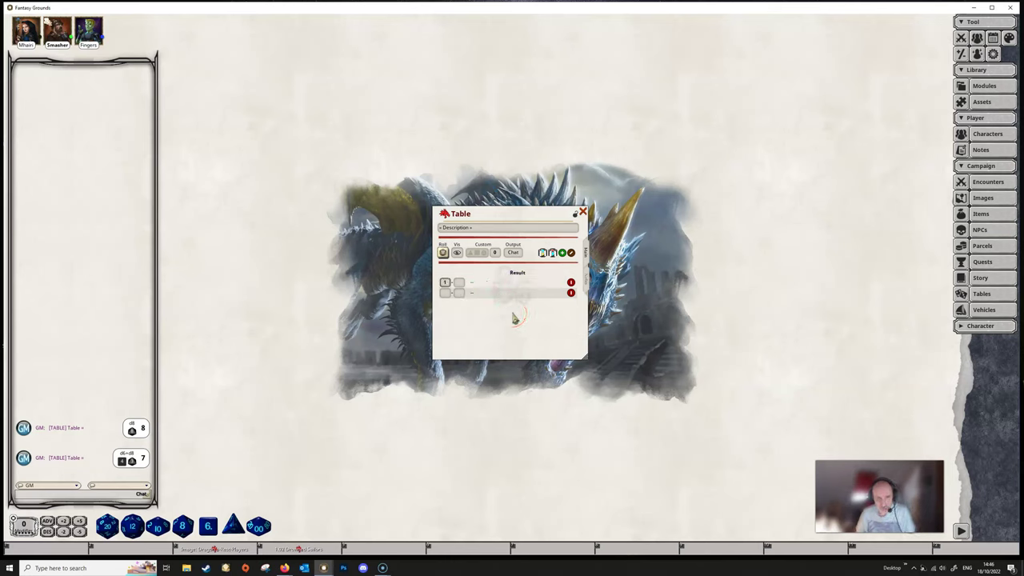
Set the roll range starts to 1 for the first row and 2 for the second row.
left_click(452, 298)
left_click(457, 307)
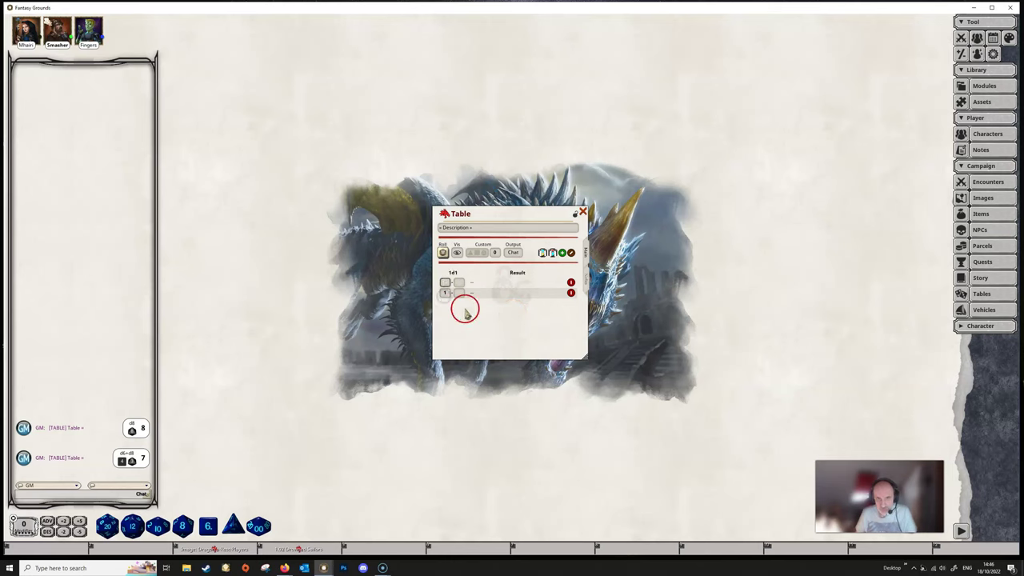
left_click(446, 285)
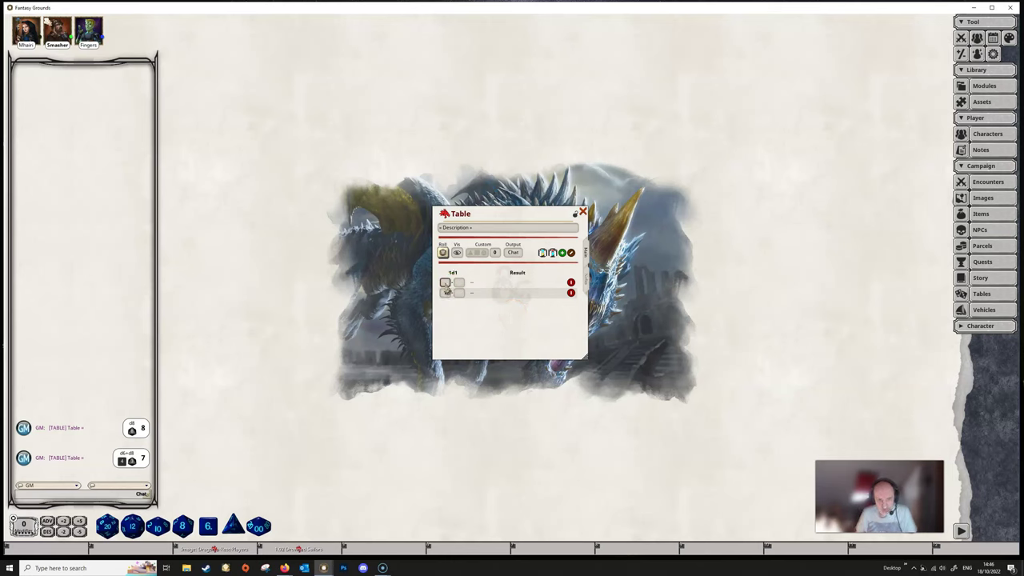
left_click(477, 307)
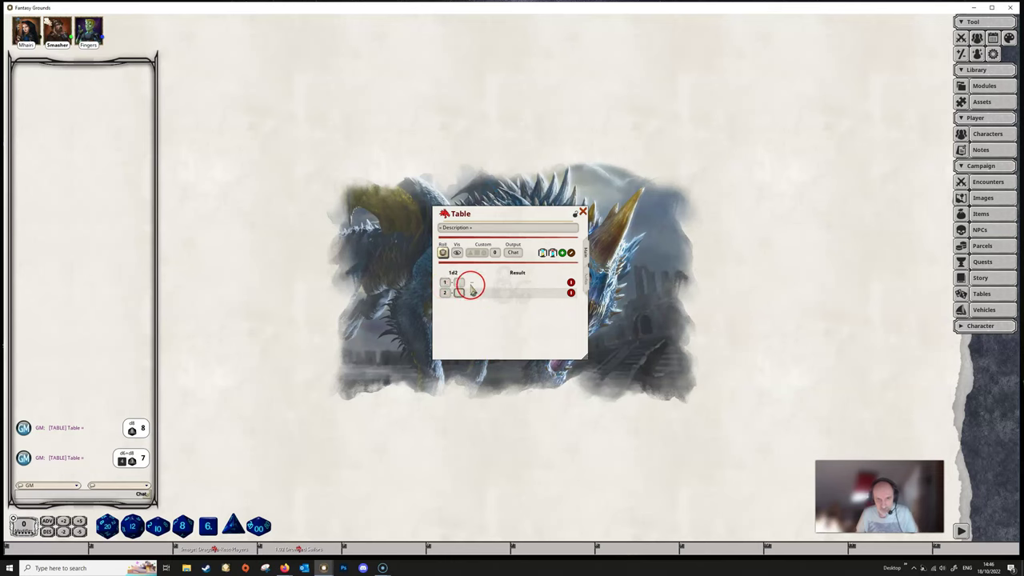
Enter "Black" as the first row's result and "White" as the second row's result.
left_click(471, 285)
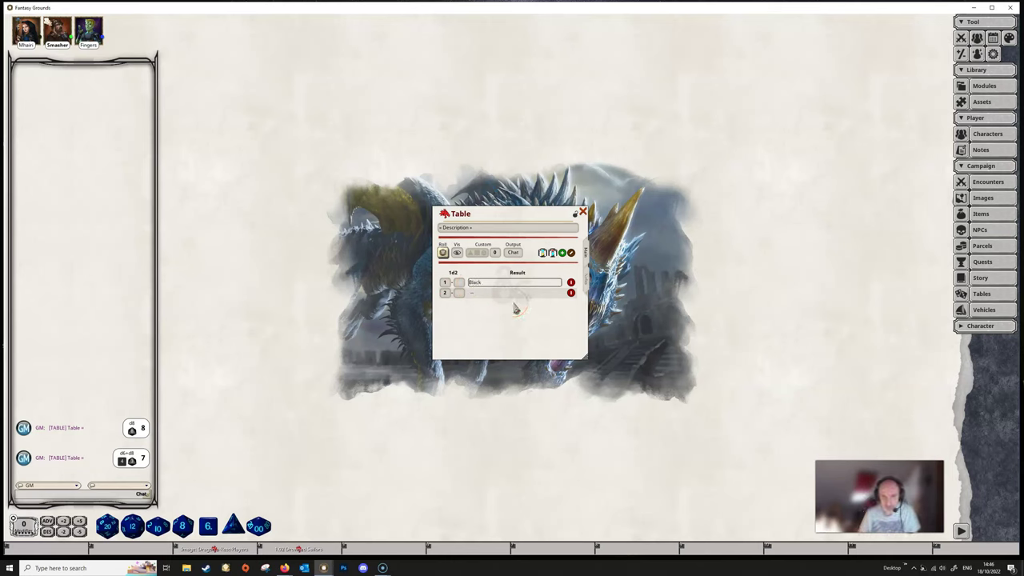
left_click(497, 285)
left_click(479, 295)
type("White")
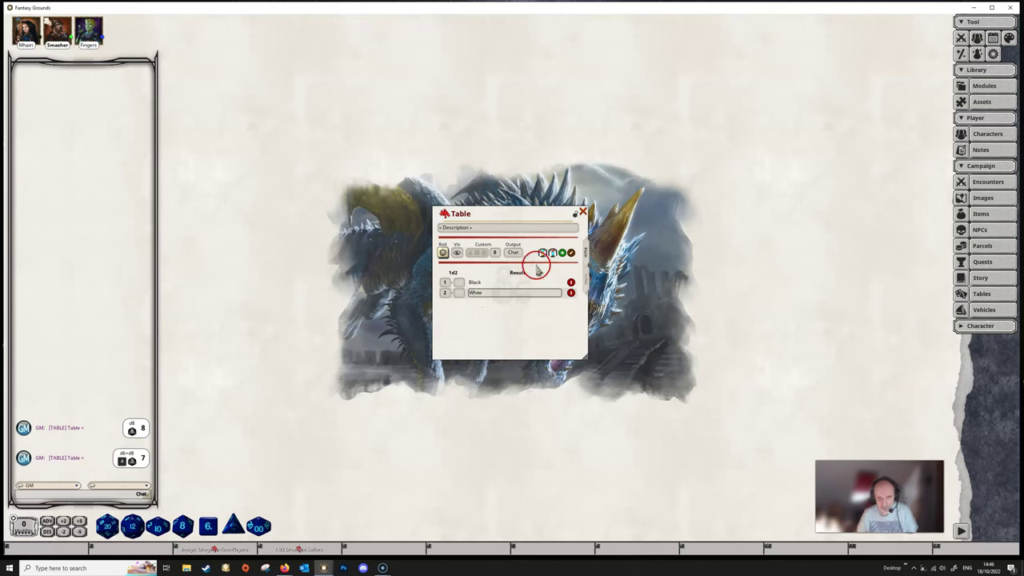
left_click(507, 336)
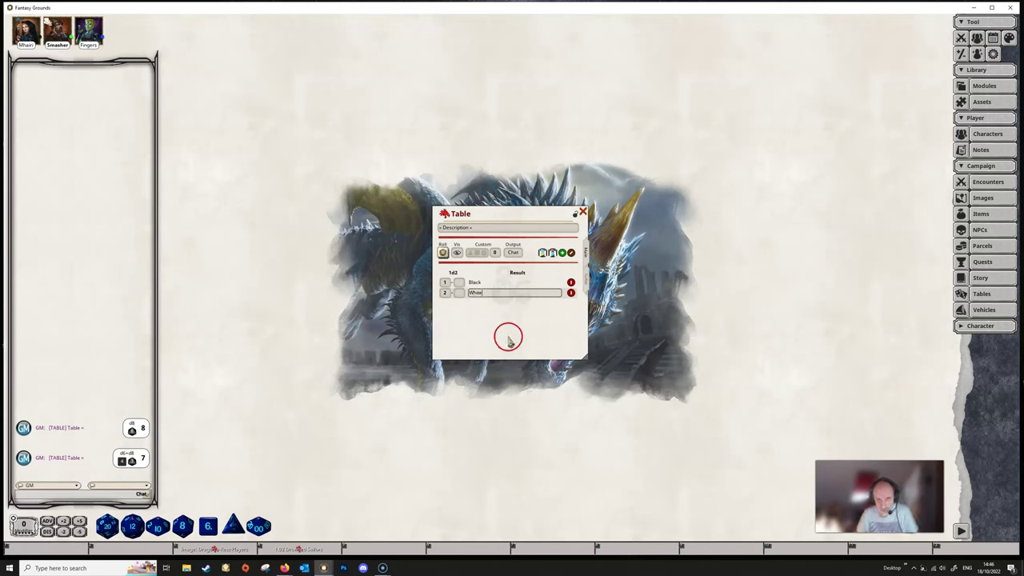
left_click(526, 295)
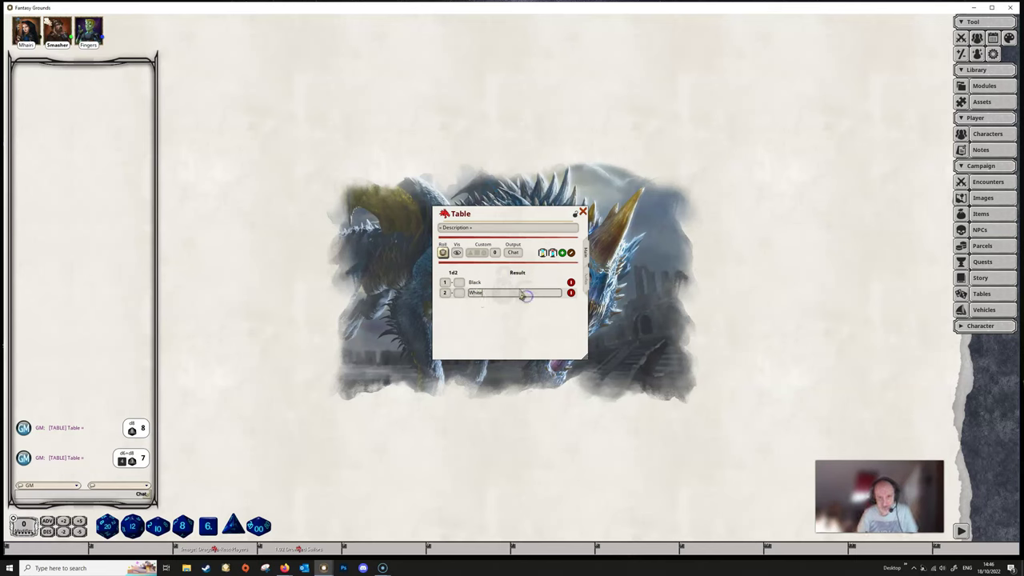
left_click(496, 310)
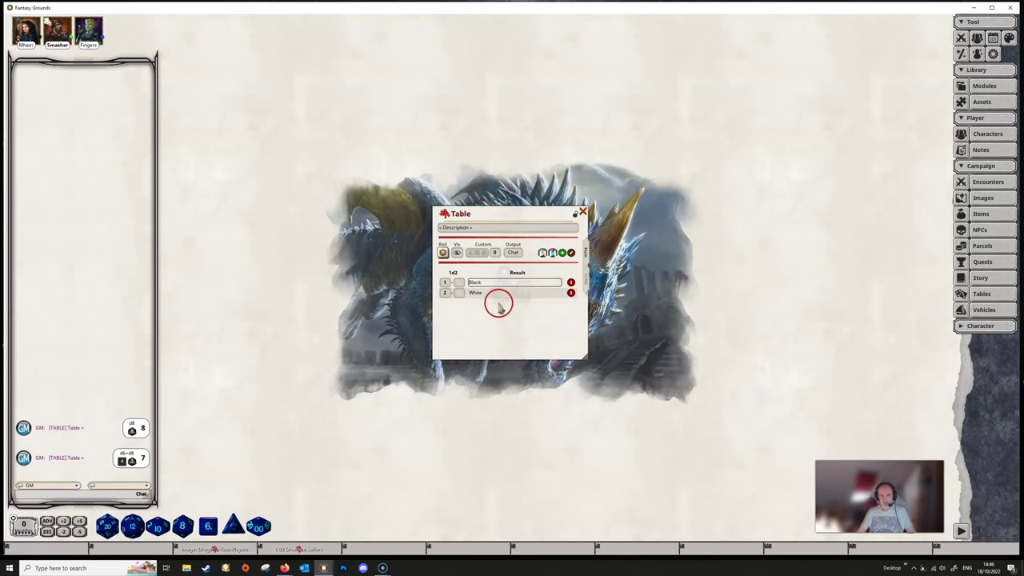
Roll the Black/White table twice to test its chat output, and close the table.
left_click(442, 253)
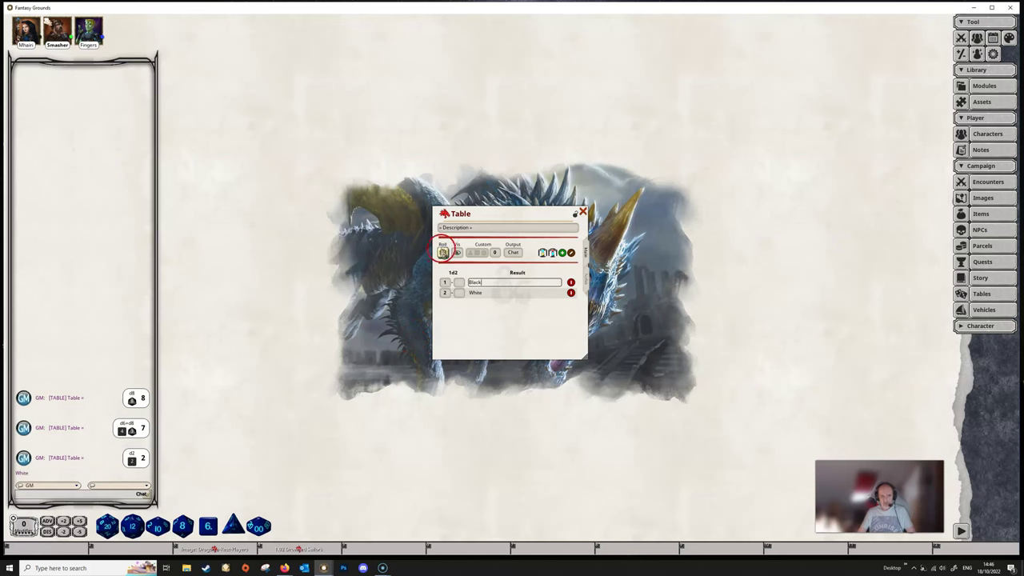
left_click(442, 253)
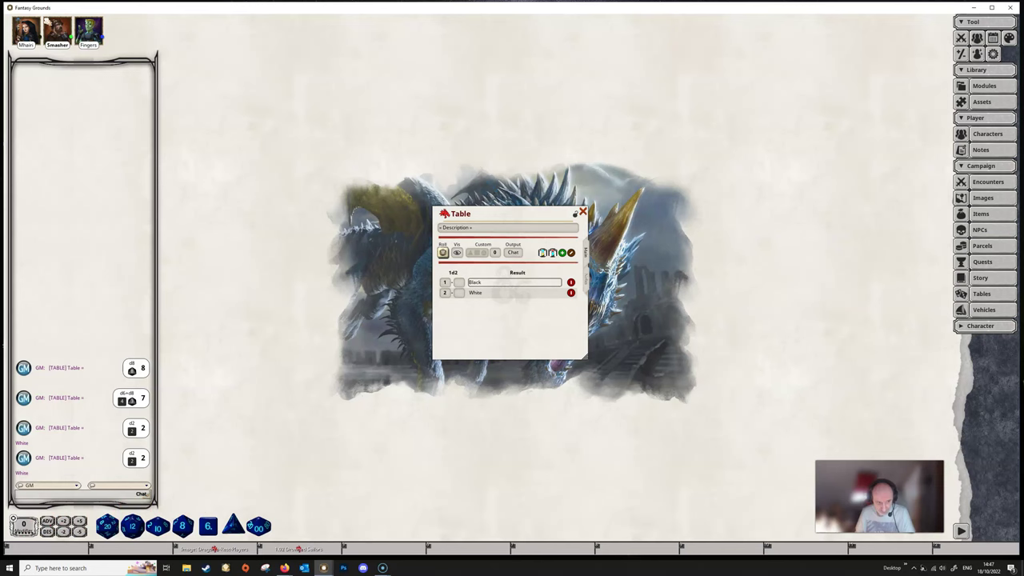
left_click(583, 212)
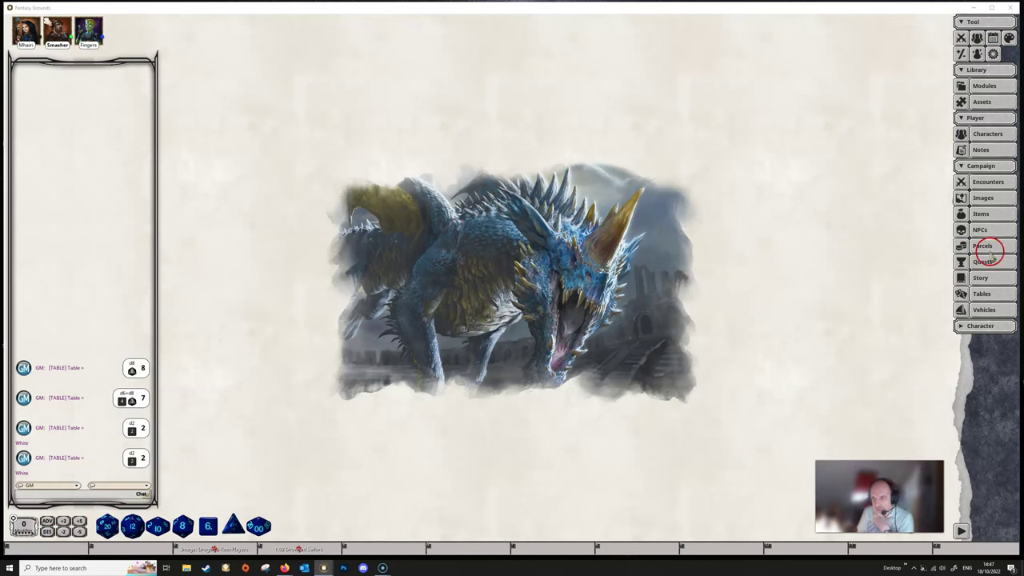
Create a new table in the campaign's table list and name it "Acolyte".
left_click(982, 294)
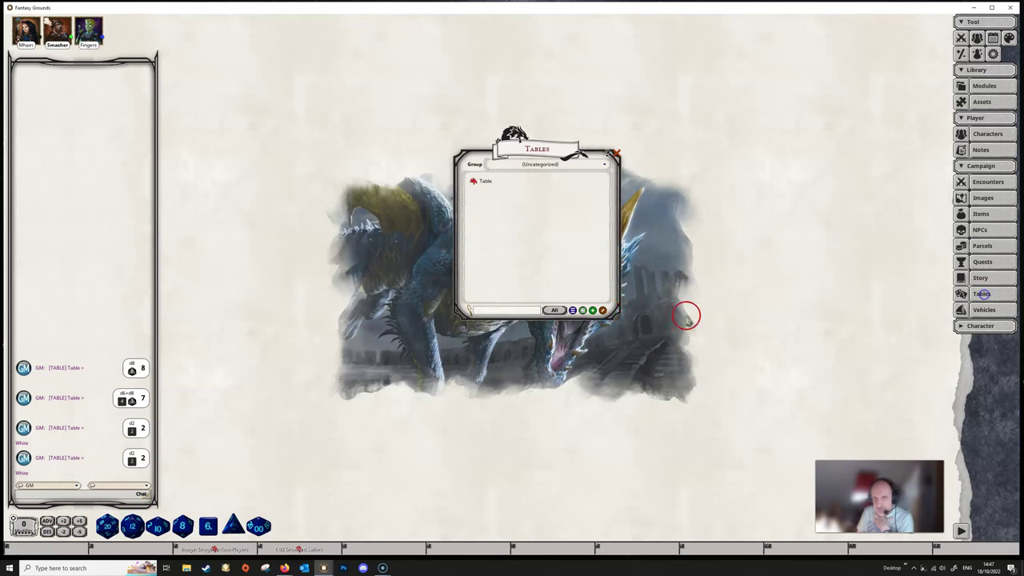
left_click(593, 310)
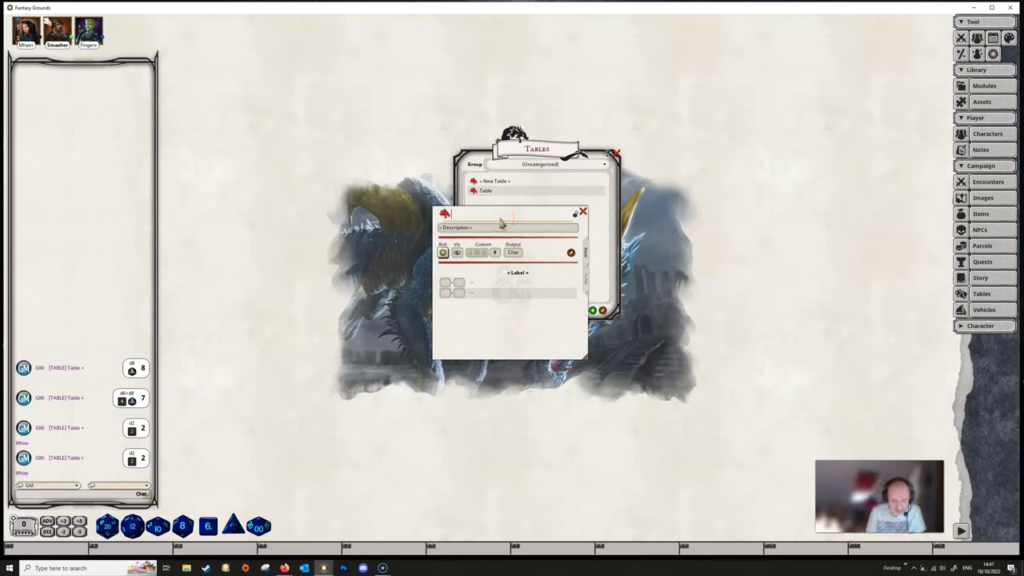
type("Aco")
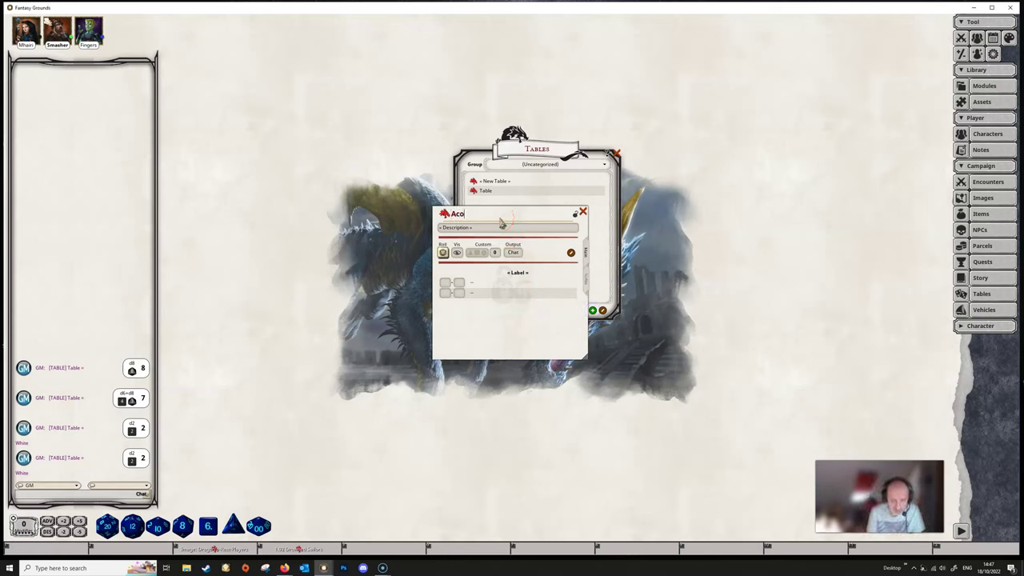
type("lyte")
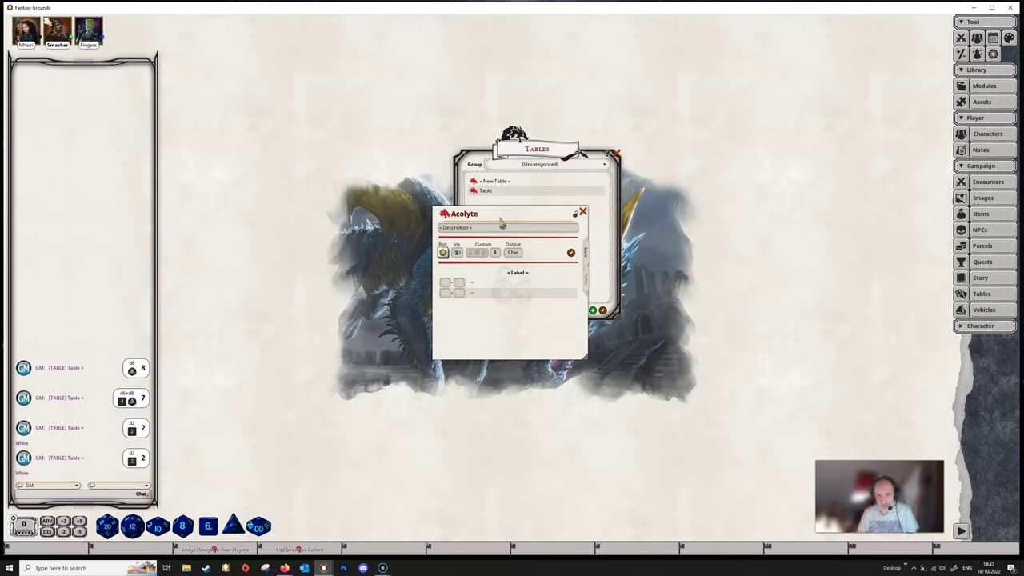
left_click(518, 226)
Turn on list editing for the Acolyte table and delete its second row.
left_click(463, 272)
mouse_move(462, 273)
left_mouse_down()
mouse_move(536, 277)
mouse_move(526, 299)
mouse_move(557, 300)
mouse_move(551, 231)
mouse_move(568, 243)
mouse_move(574, 298)
left_mouse_up()
left_click(572, 294)
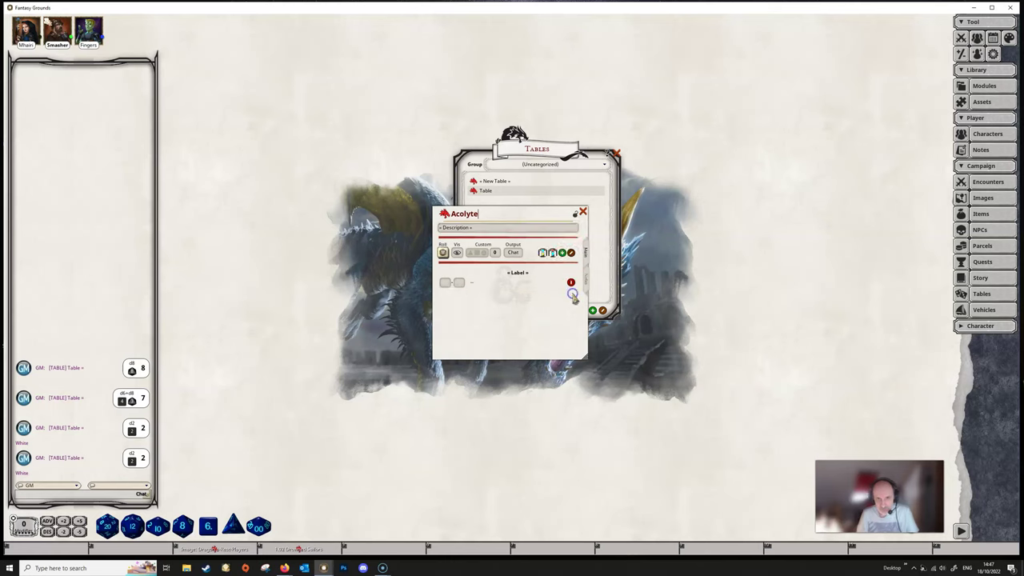
Add three columns to the Acolyte table for a total of four, and widen its window.
left_click(545, 253)
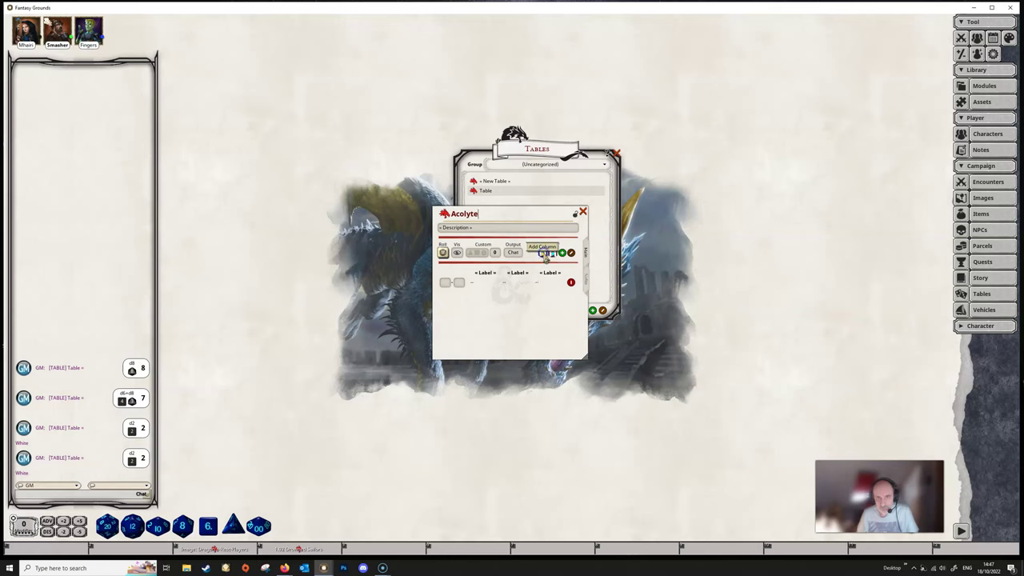
left_click(545, 253)
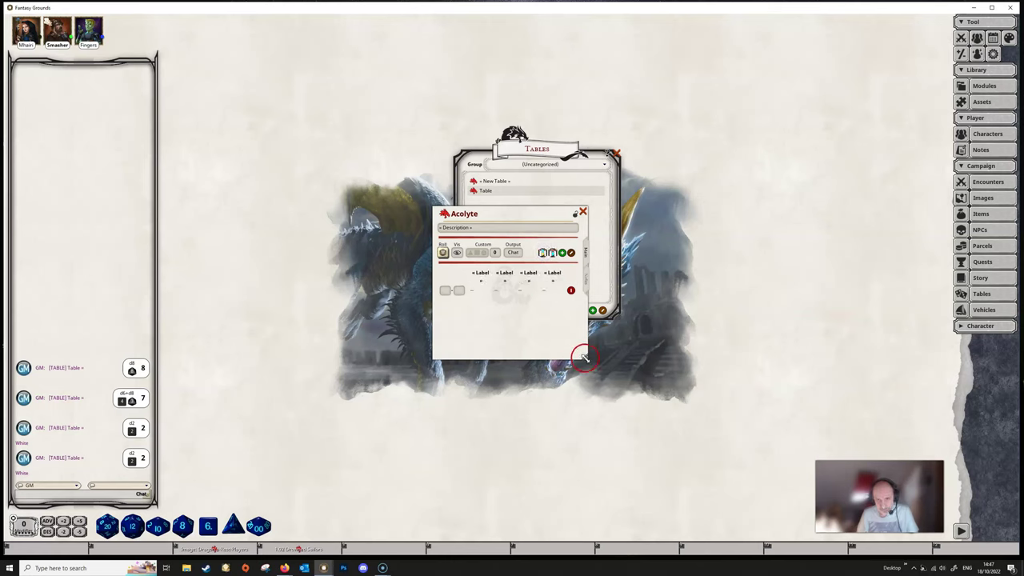
left_click_drag(584, 357, 687, 361)
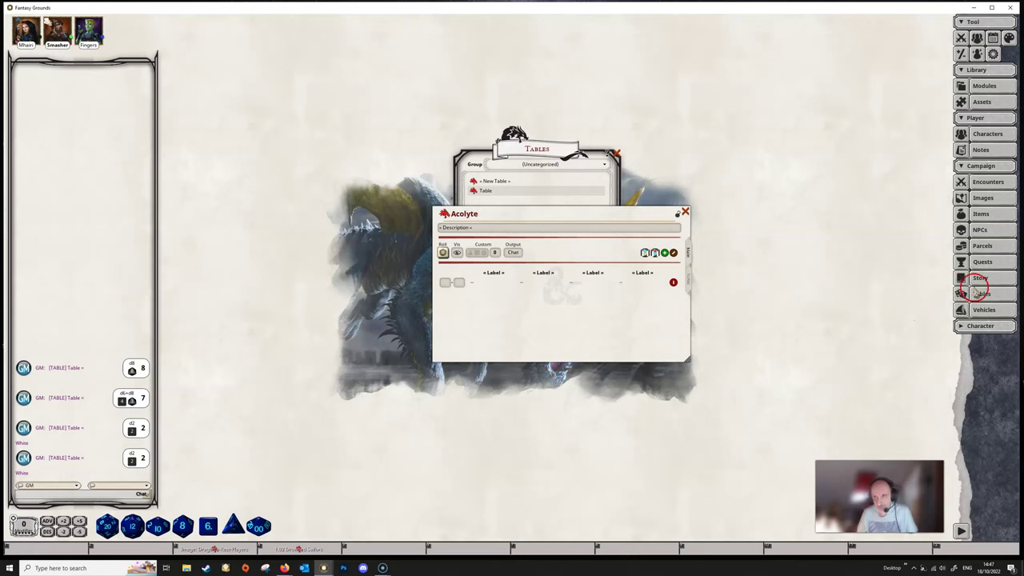
Open the Acolyte background beside the table at its Suggested Characteristics, and examine the linked Acolyte Personality Trait table.
left_click(981, 328)
left_click(984, 342)
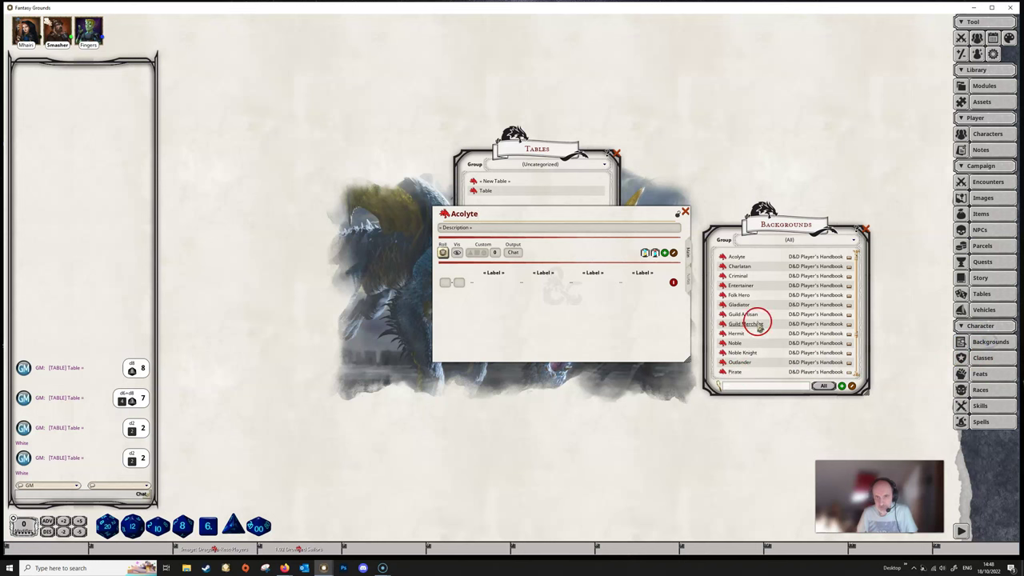
left_click_drag(790, 223, 840, 152)
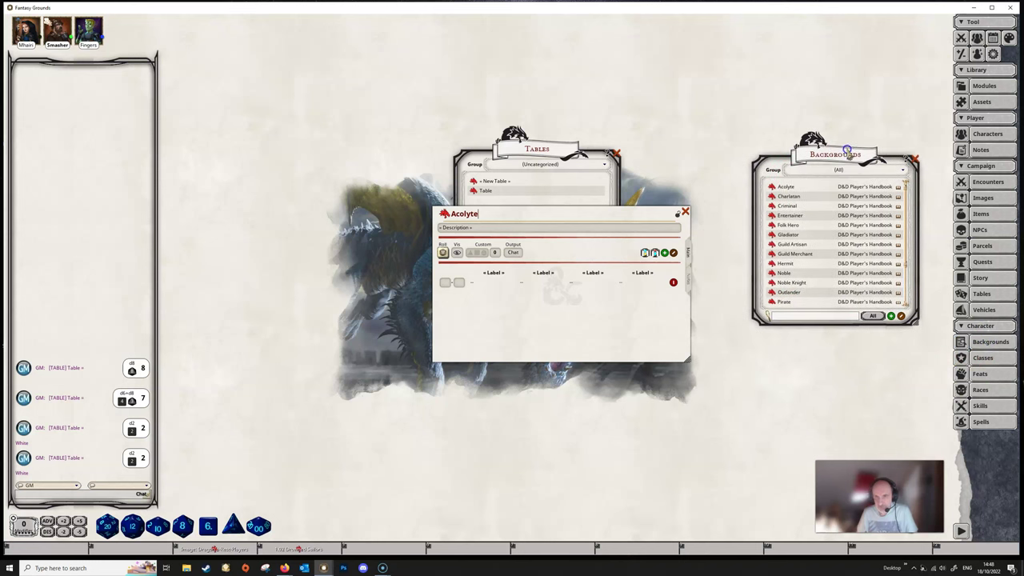
left_click(770, 188)
scroll(536, 264, "down", 6)
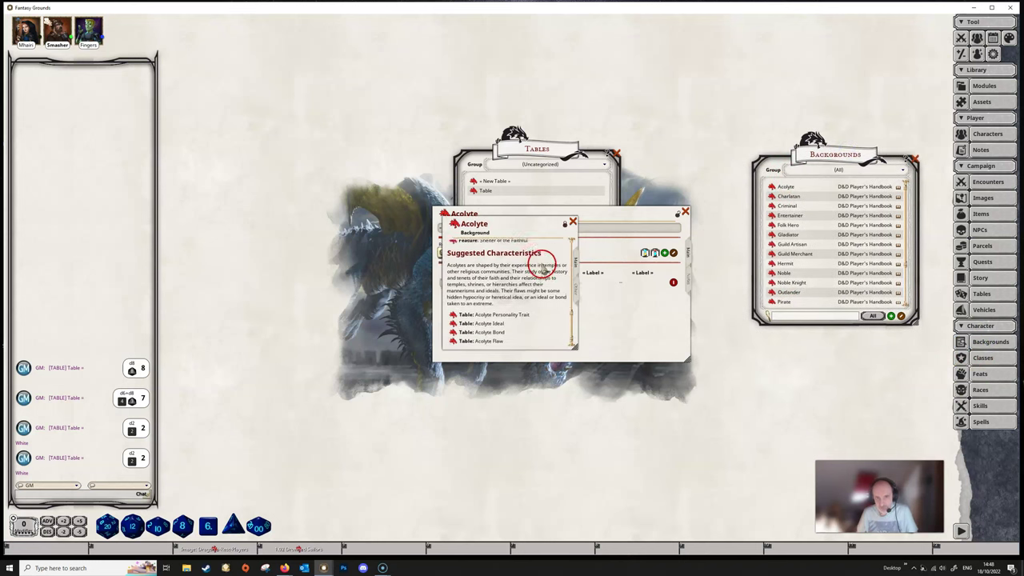
left_click_drag(504, 217, 785, 232)
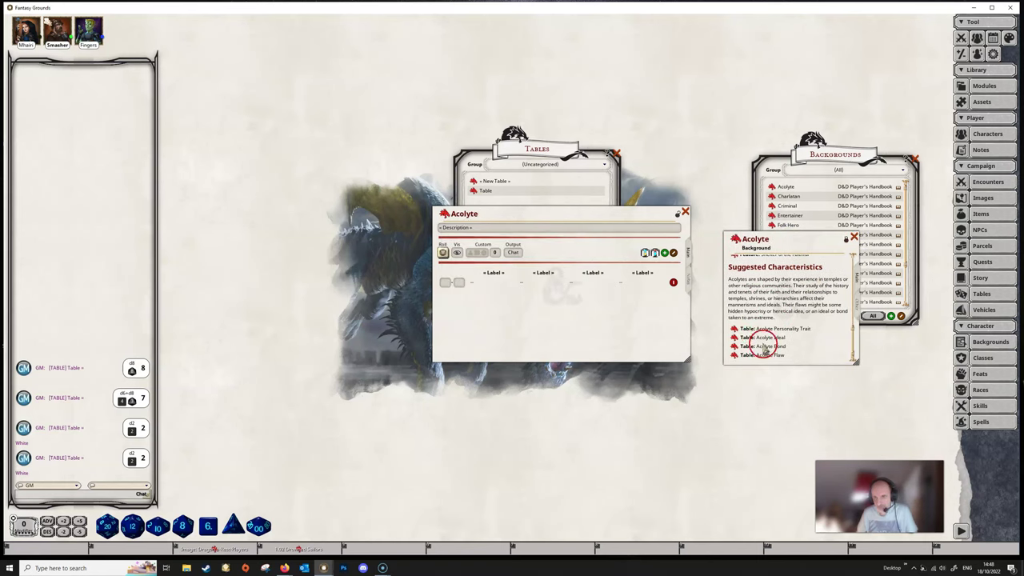
left_click(734, 329)
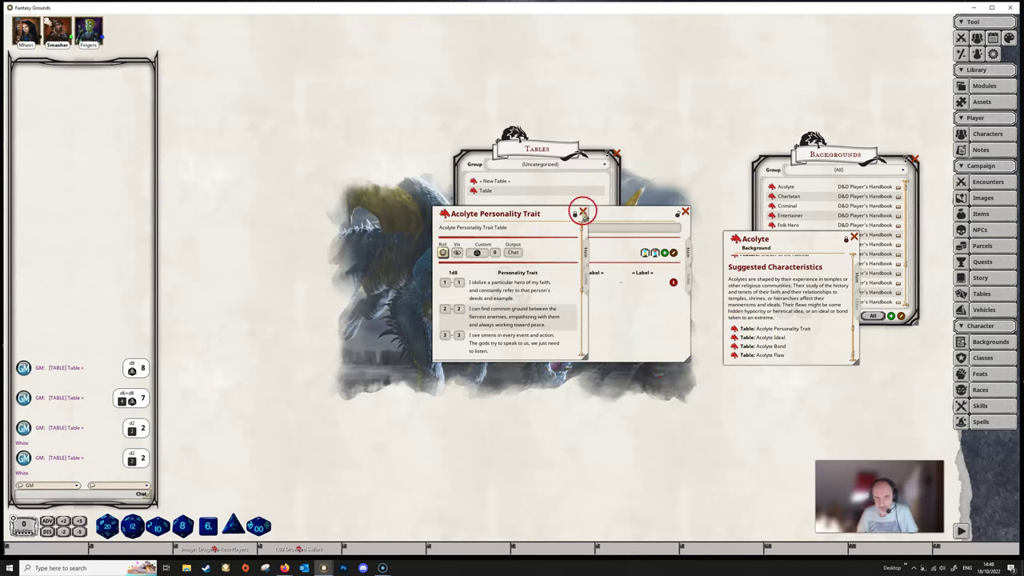
left_click(583, 211)
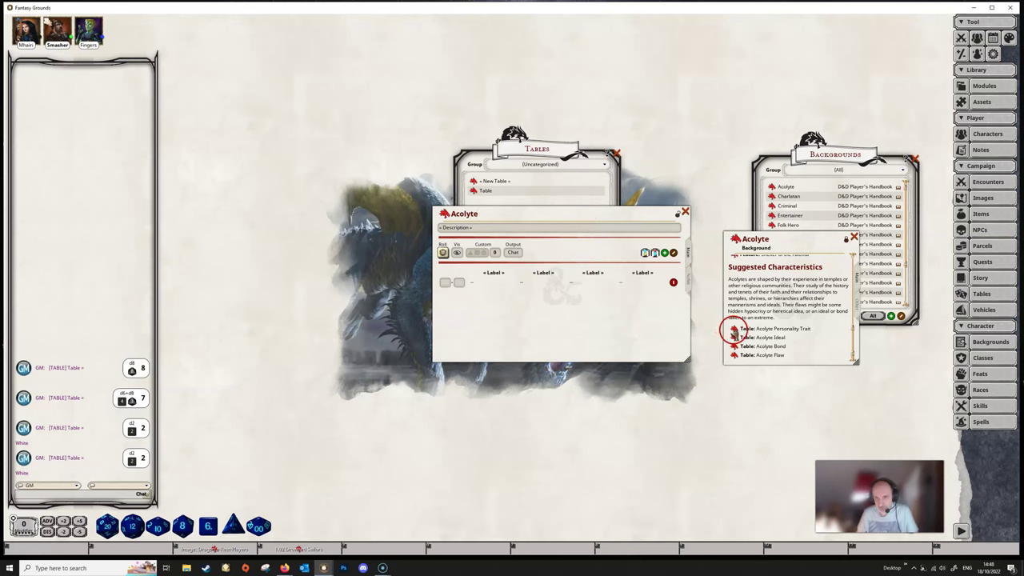
Link the background's Acolyte Personality Trait, Ideal, Bond and Flaw tables into the row's four result columns, in that order.
left_click_drag(733, 329, 480, 285)
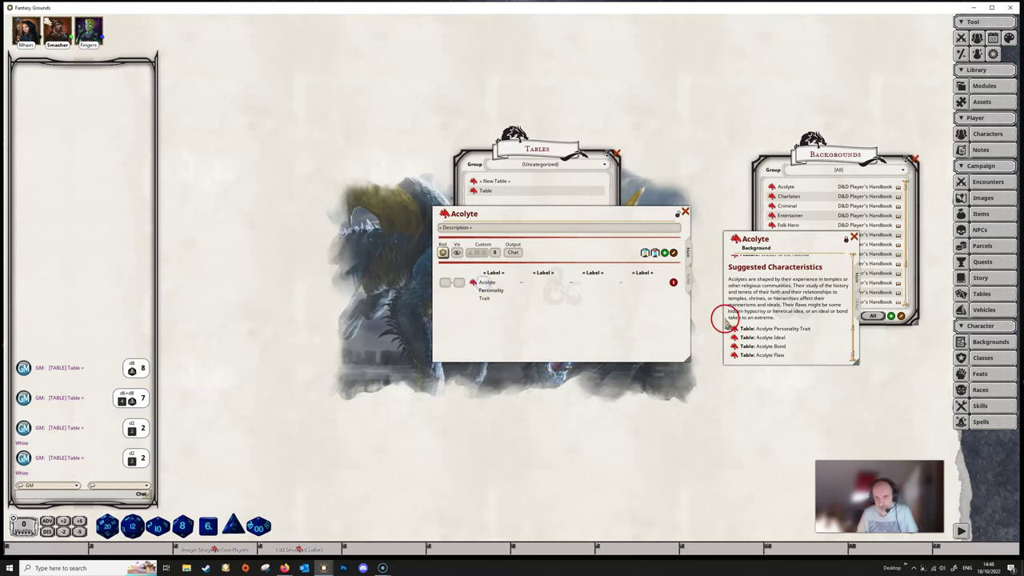
left_click_drag(538, 283, 539, 285)
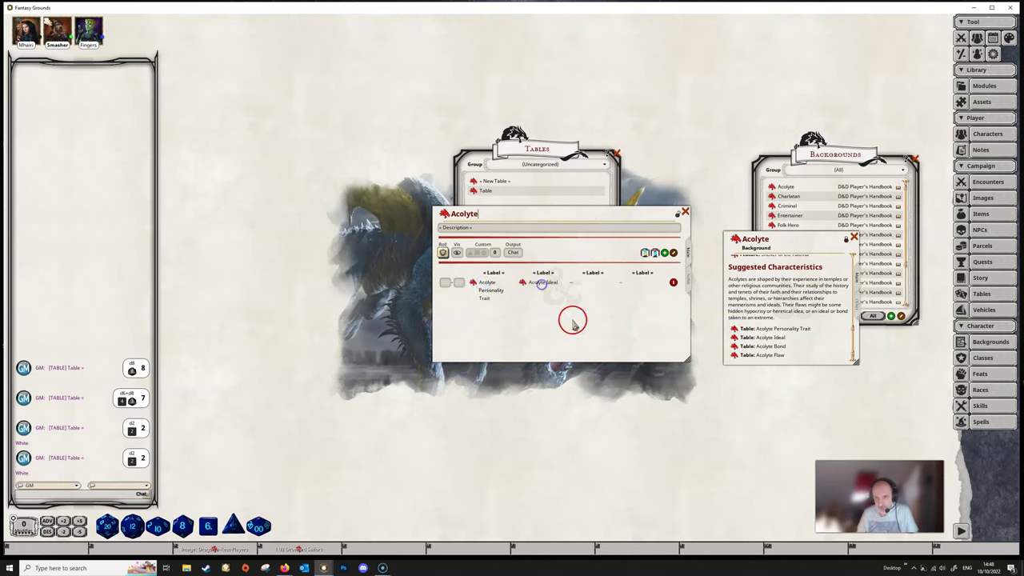
left_click_drag(732, 346, 588, 288)
left_click_drag(732, 354, 642, 281)
Set the start of the Acolyte row's roll range to 1 and roll the table to chat.
left_click(445, 283)
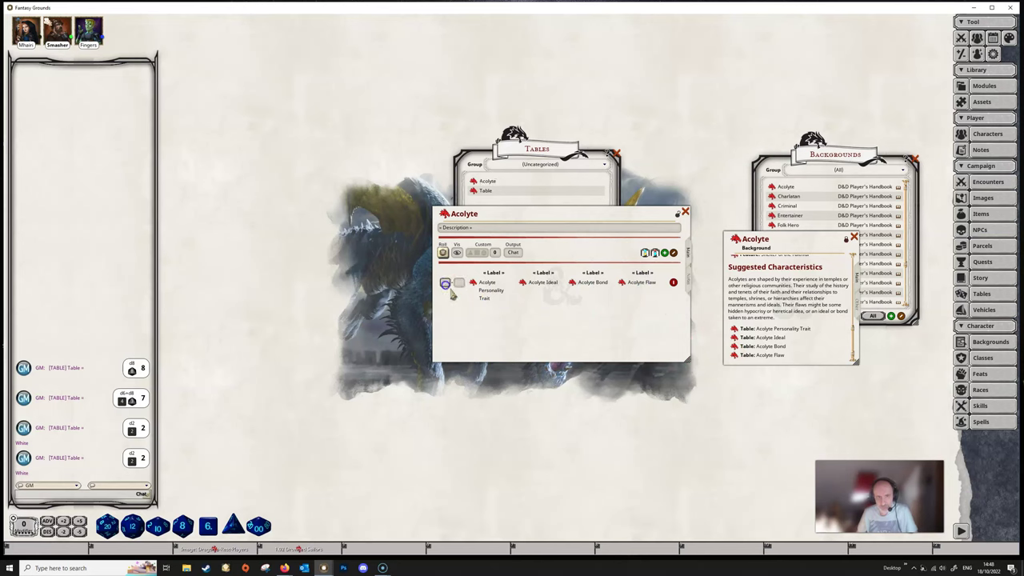
type("1")
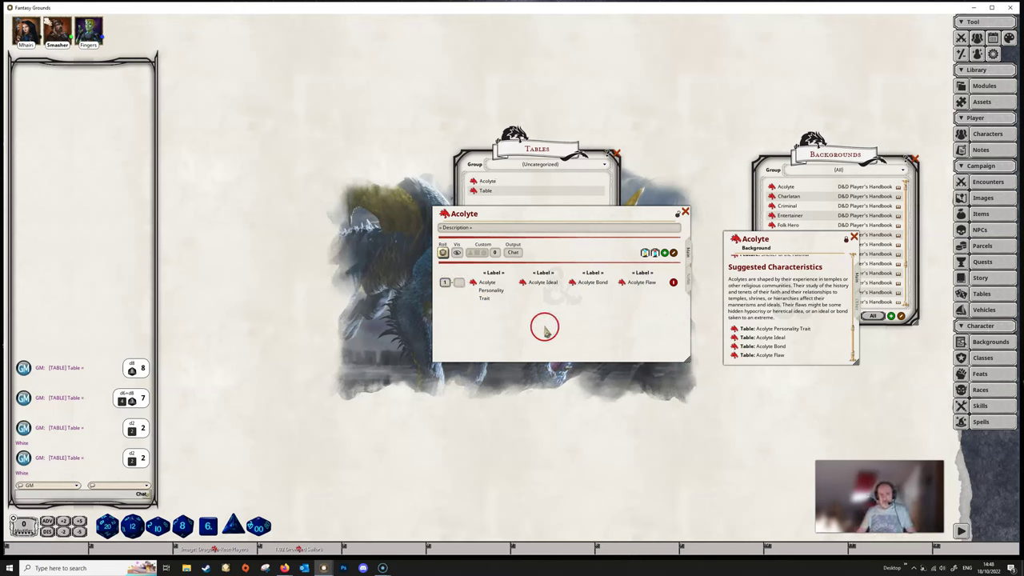
left_click(442, 253)
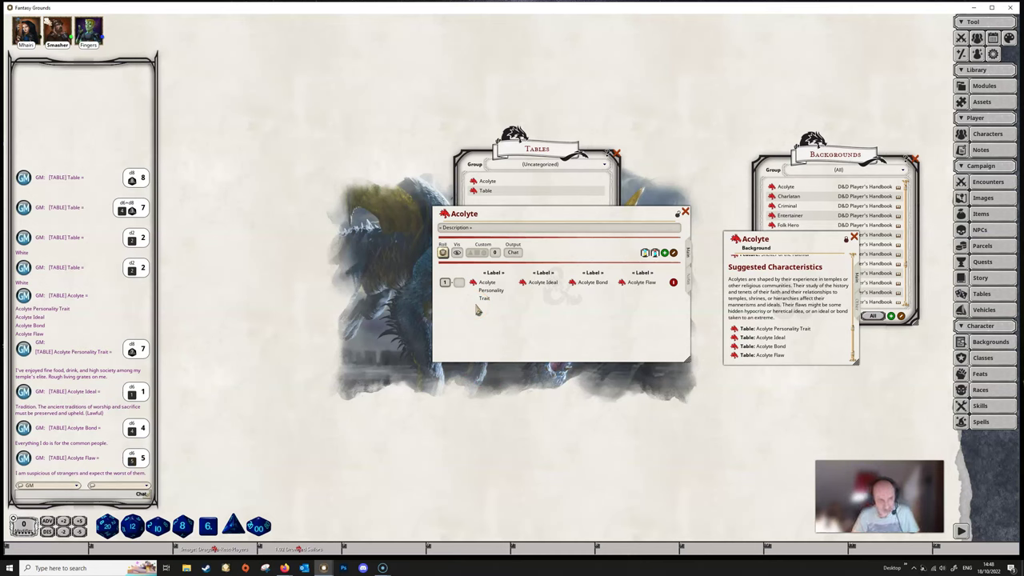
Switch the Acolyte table's output to Story and roll it, closing the table, background and result windows when done.
left_click(514, 253)
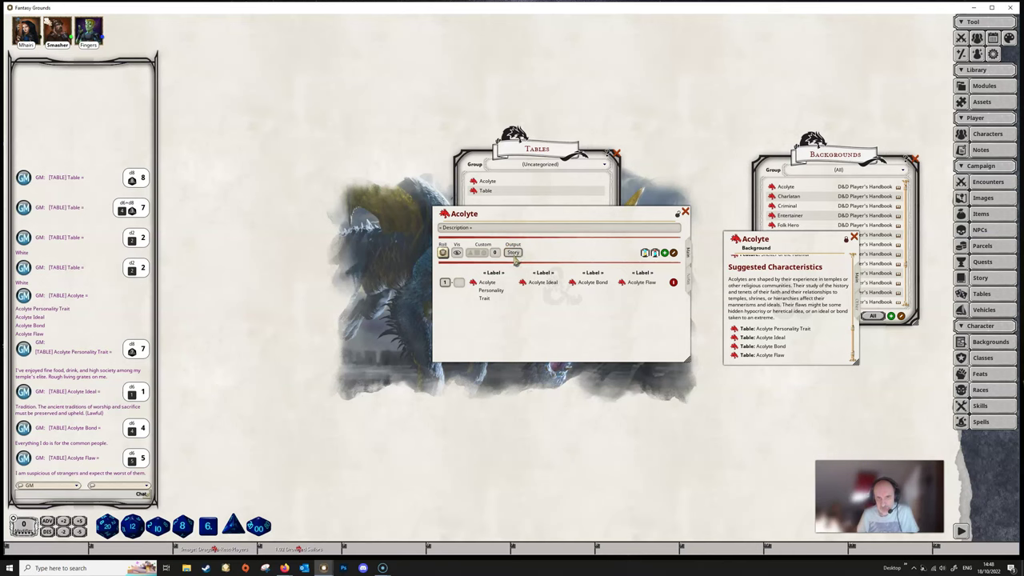
left_click(444, 261)
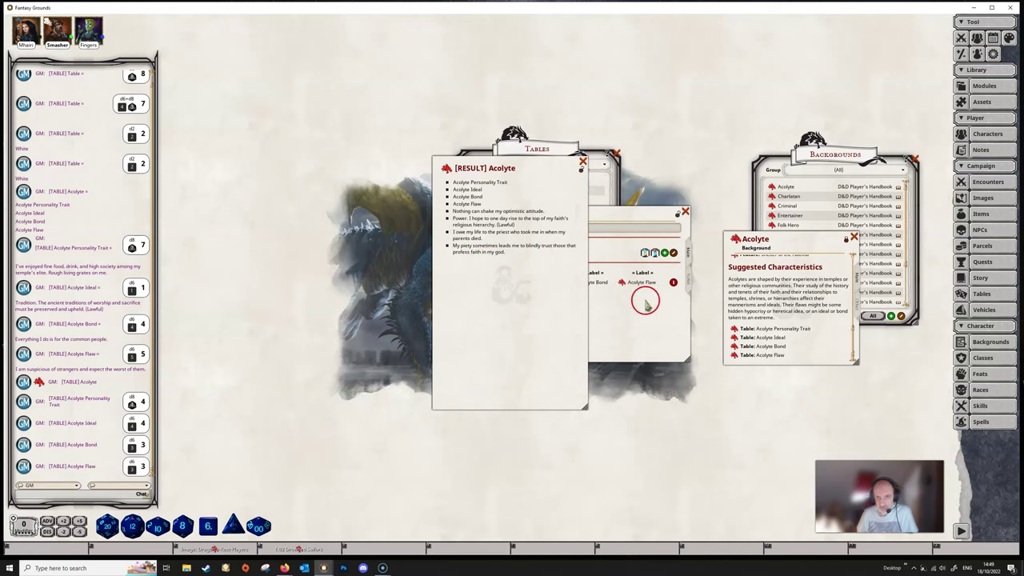
left_click(613, 318)
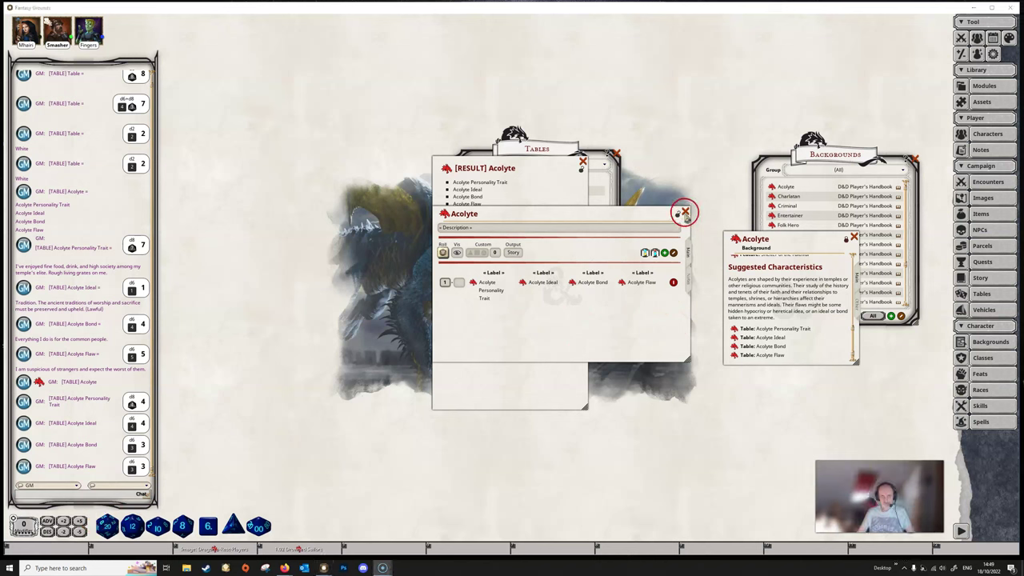
left_click(685, 212)
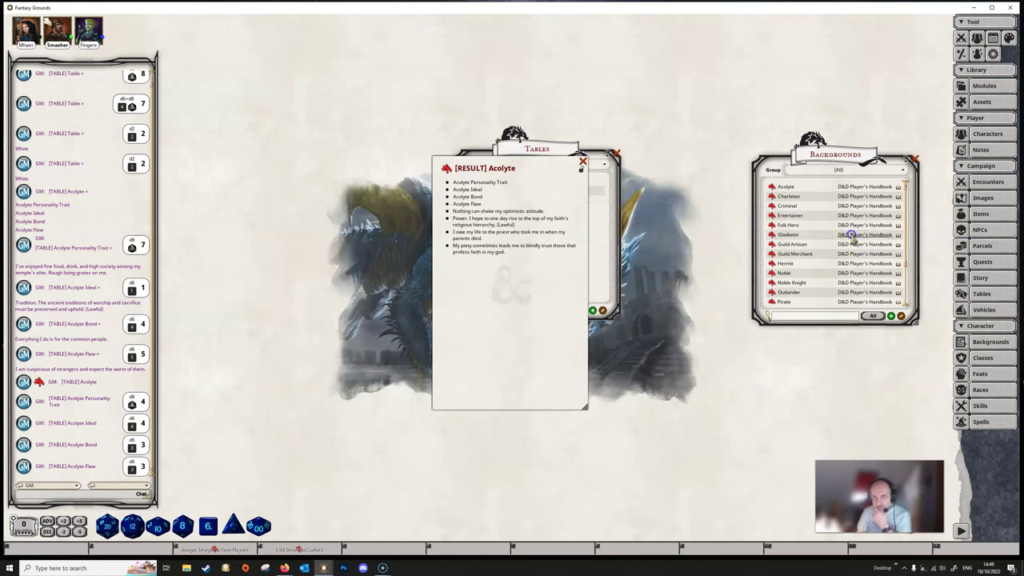
left_click(583, 160)
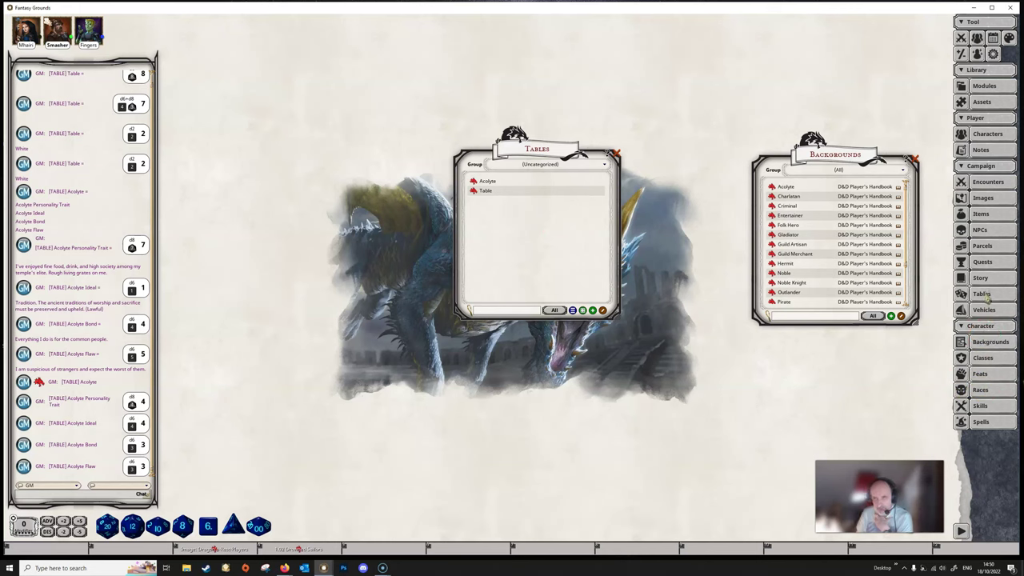
Open the 1,000 gp Gemstones table from the DD DMG Chptr 7: Treasure group and place it clear of the table list.
left_click(558, 165)
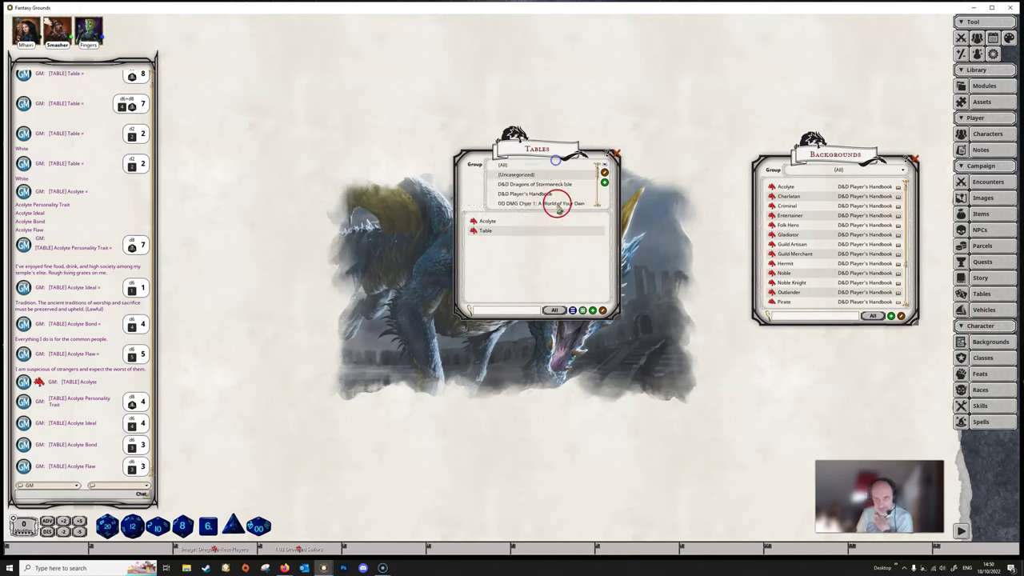
scroll(546, 205, "down", 5)
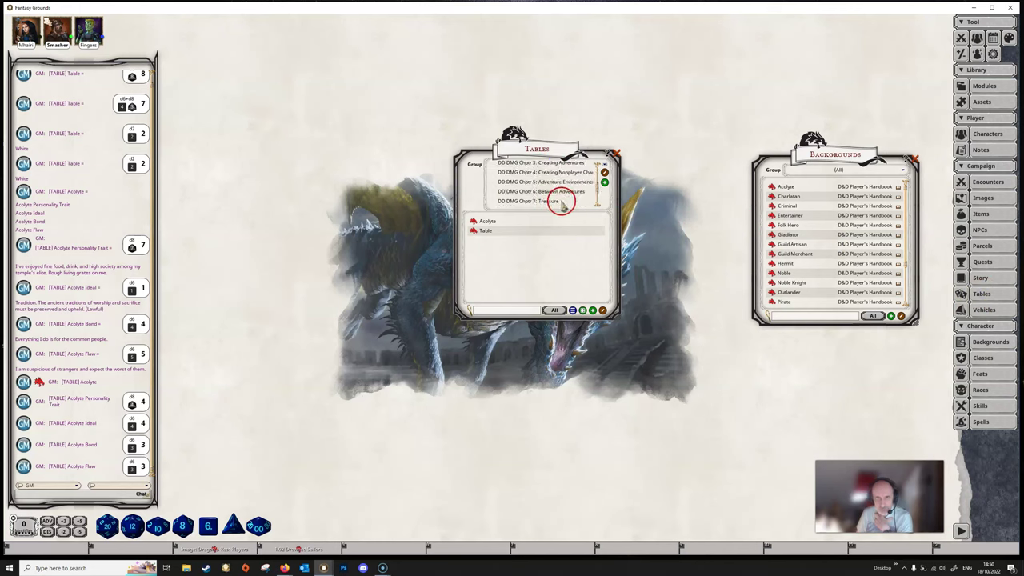
left_click(547, 201)
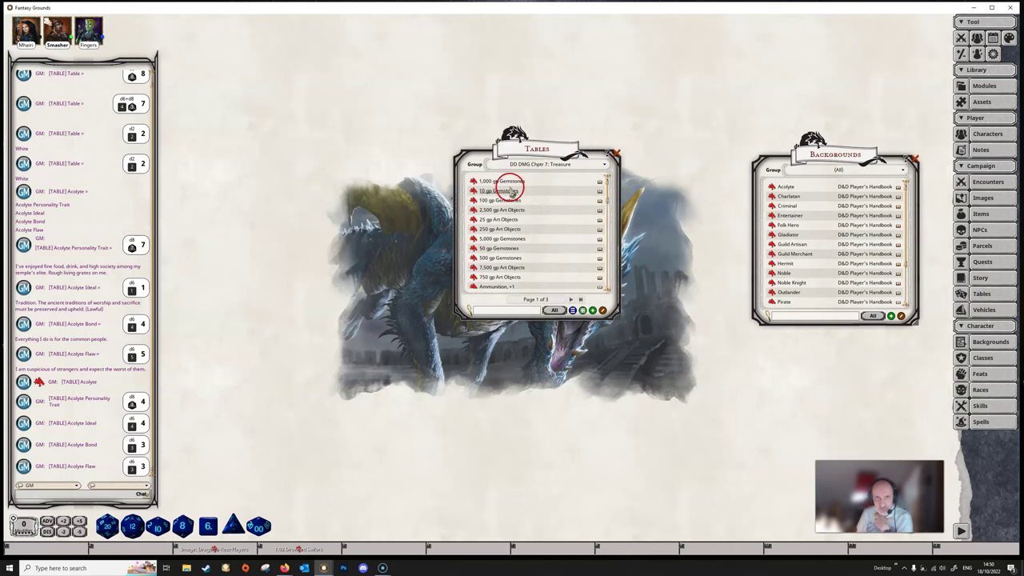
double_click(509, 183)
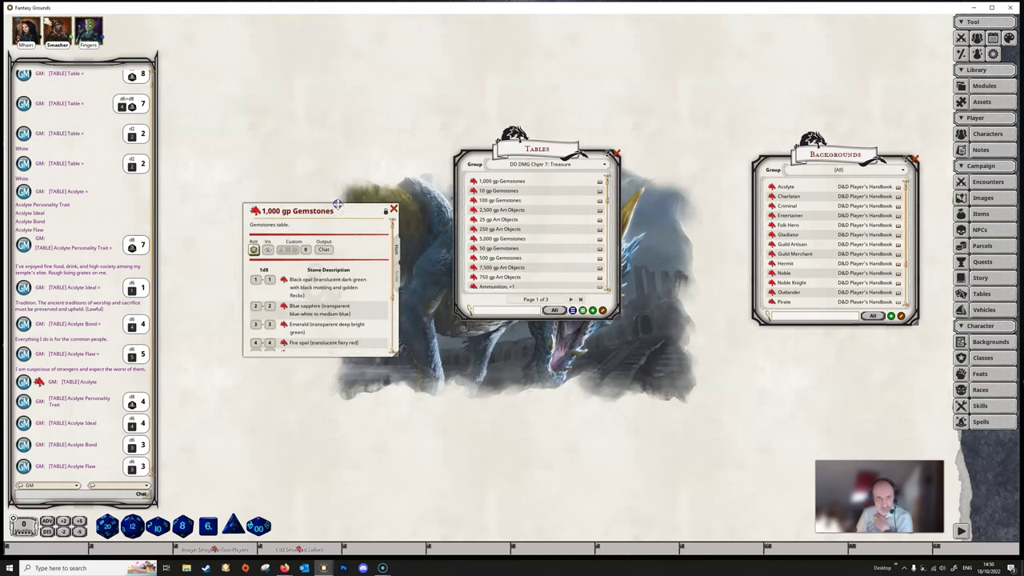
left_click_drag(338, 205, 364, 176)
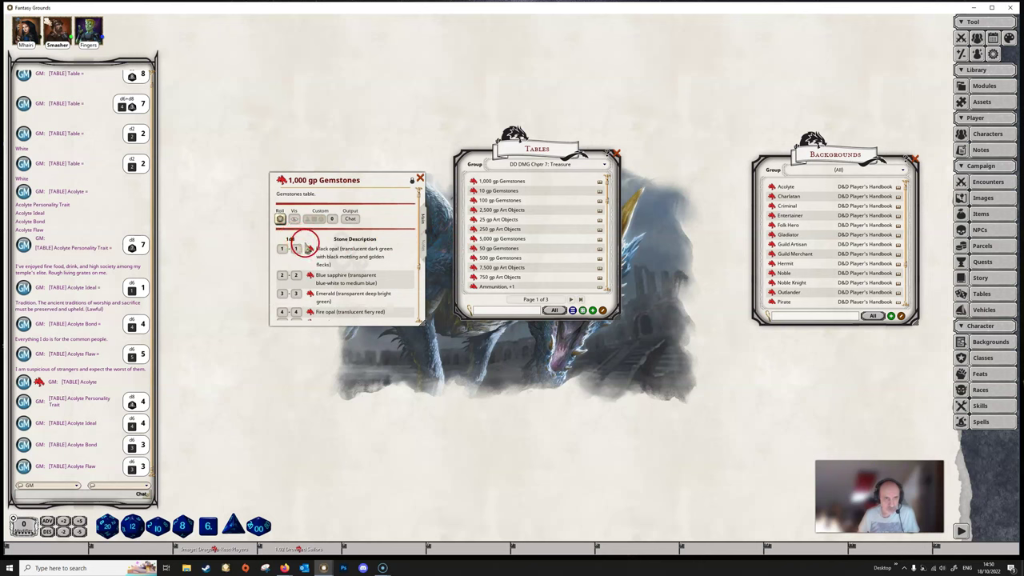
Examine the Star Ruby item linked in the 1,000 gp Gemstones table, and roll that table to chat.
scroll(306, 248, "down", 2)
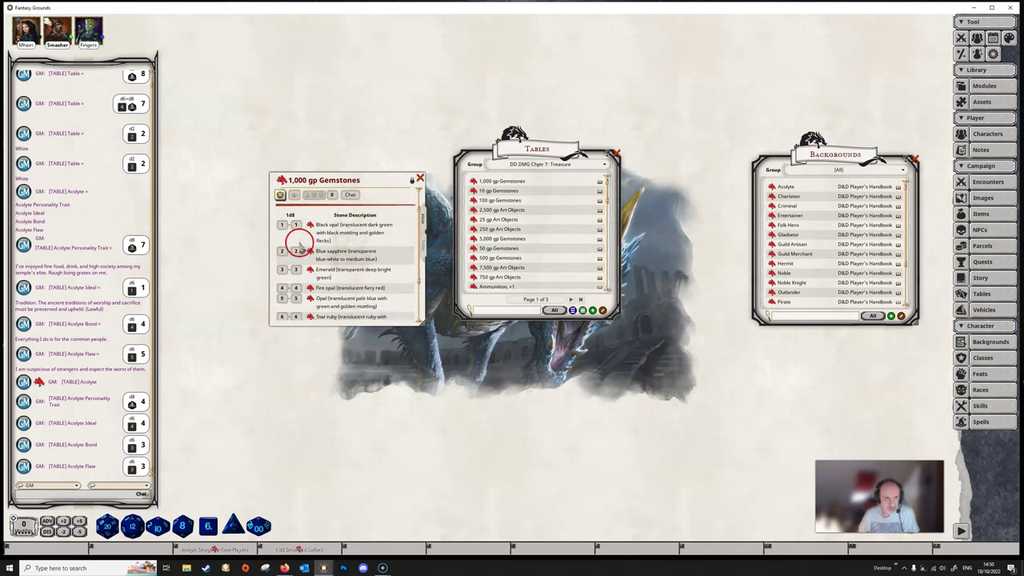
scroll(308, 256, "down", 3)
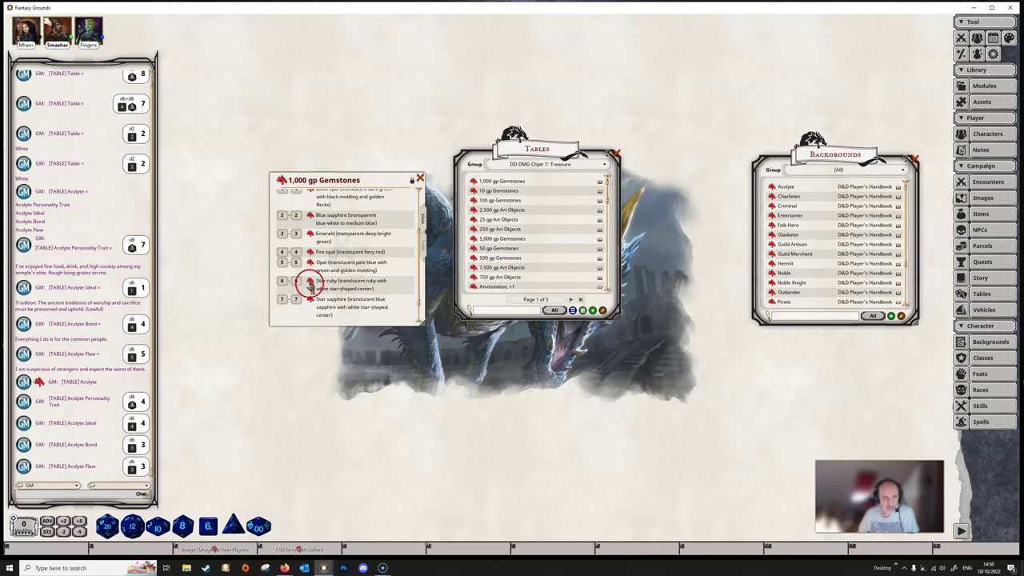
left_click(310, 282)
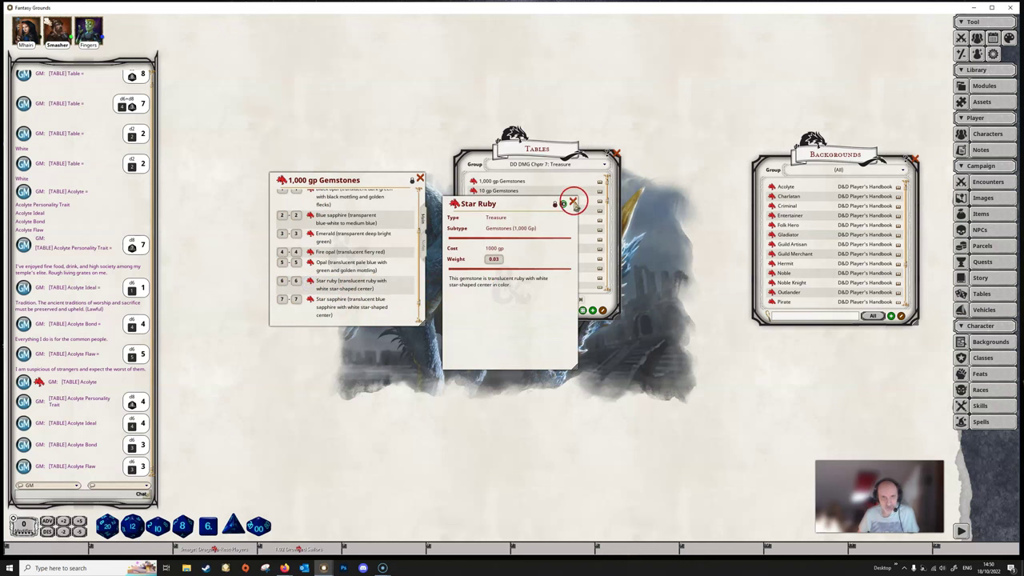
left_click(572, 201)
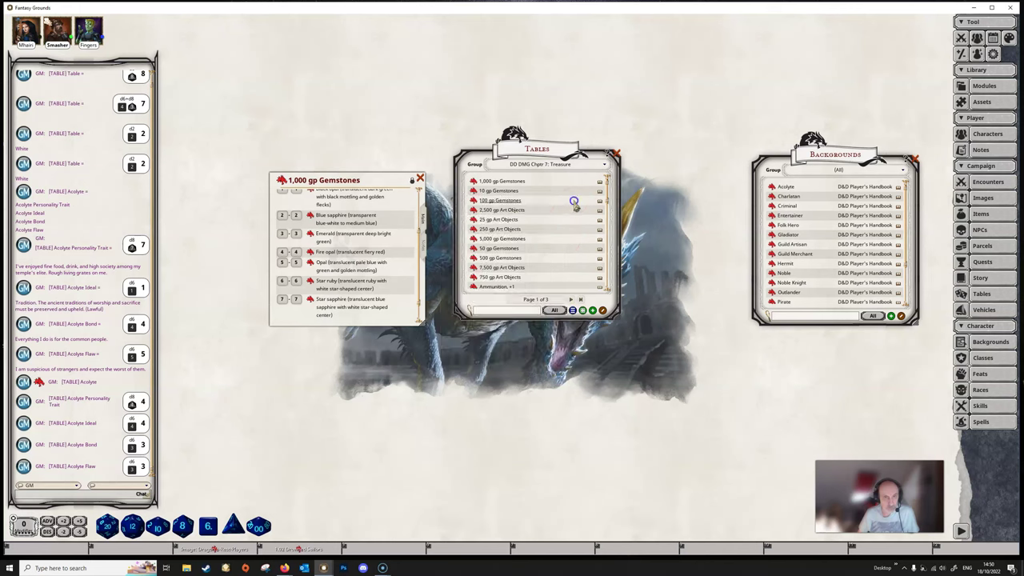
scroll(308, 236, "up", 3)
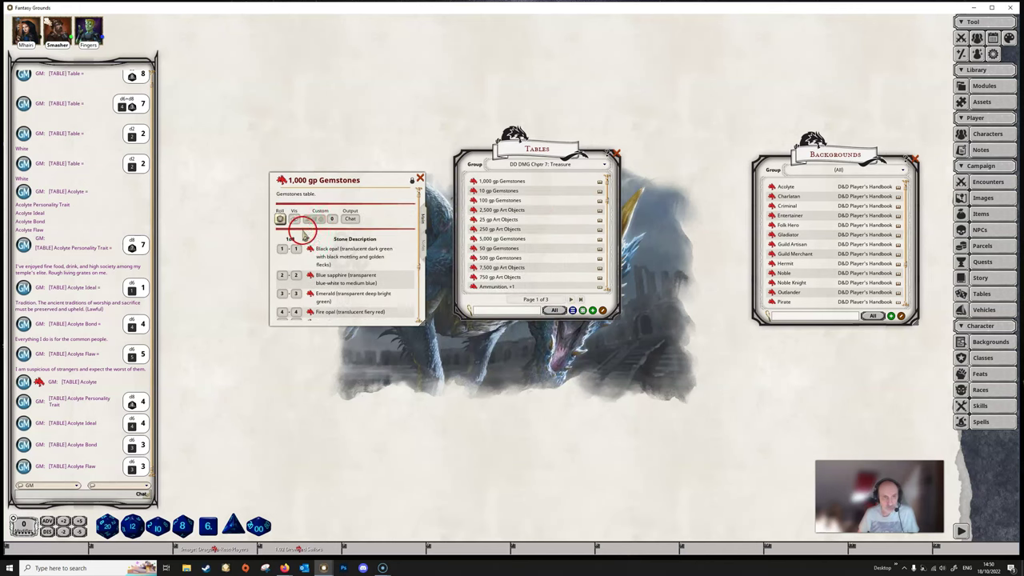
left_click(280, 219)
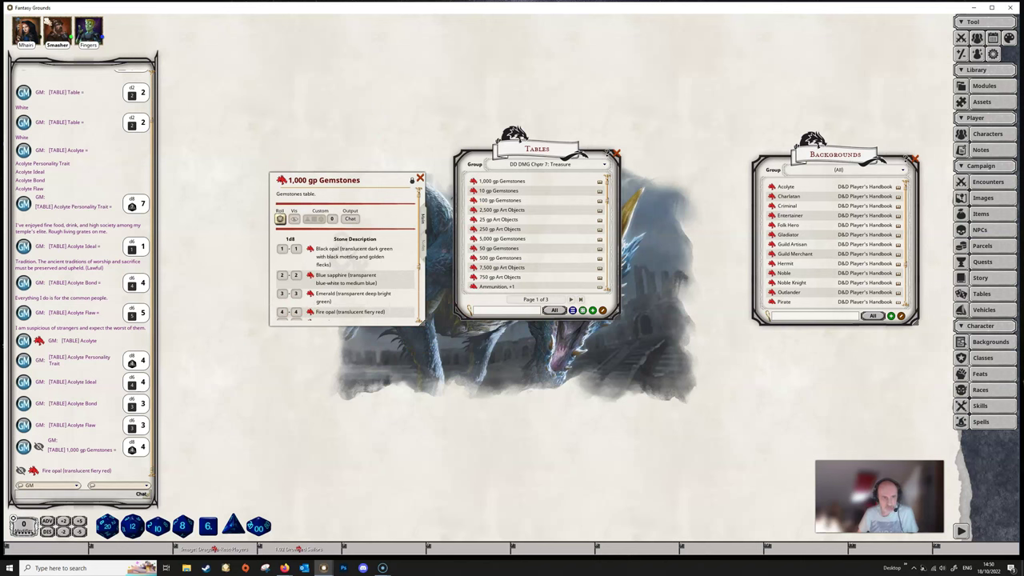
Return the table list to the (Uncategorized) group and create a new table named Treasure.
left_click(583, 166)
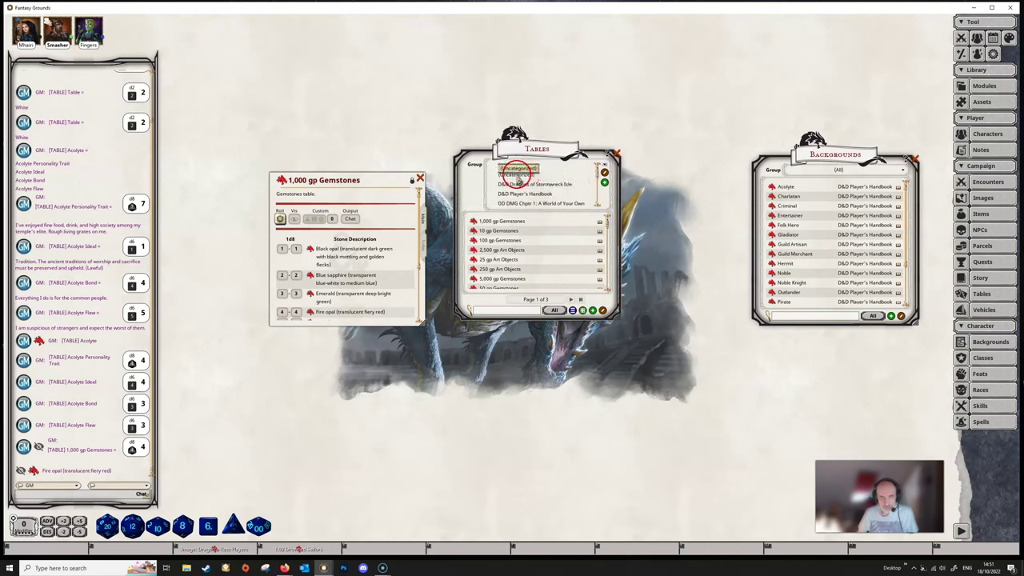
left_click(503, 168)
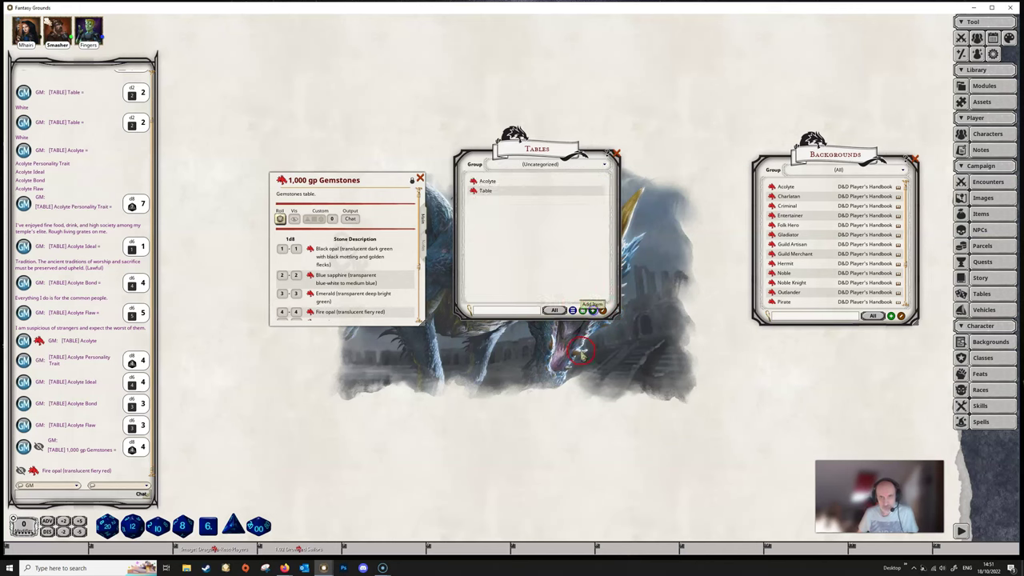
left_click(593, 310)
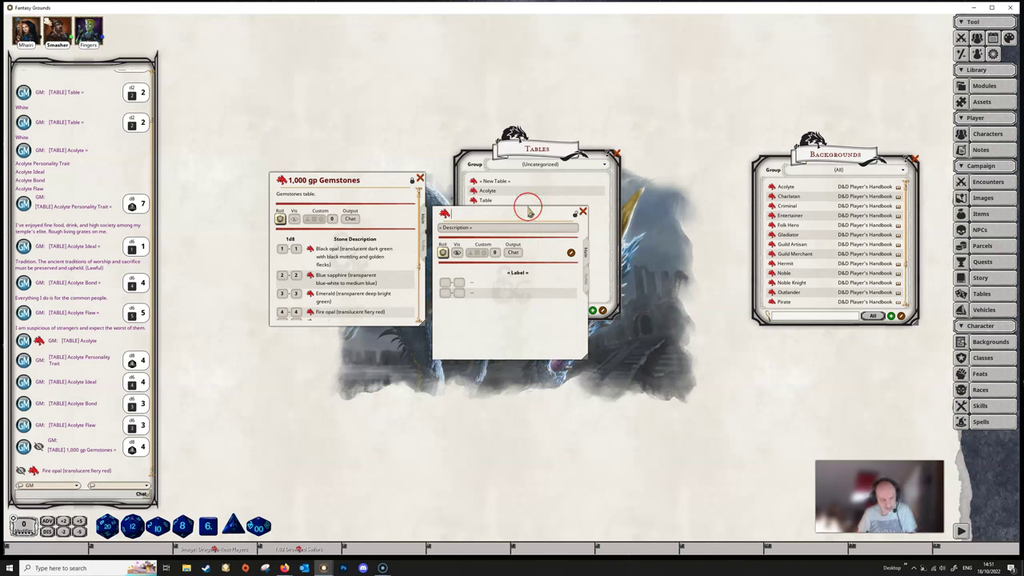
type("Treasur")
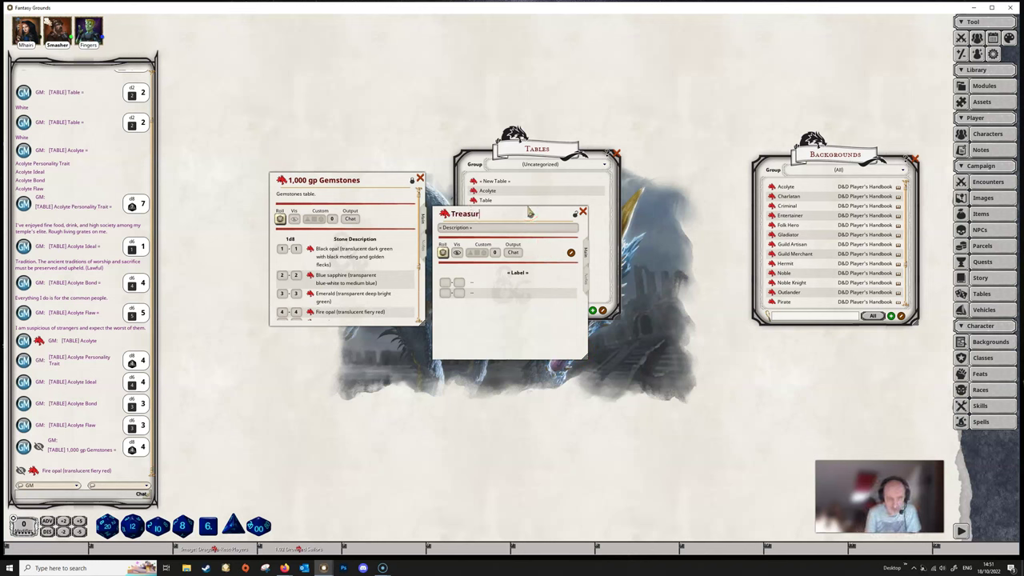
type("e")
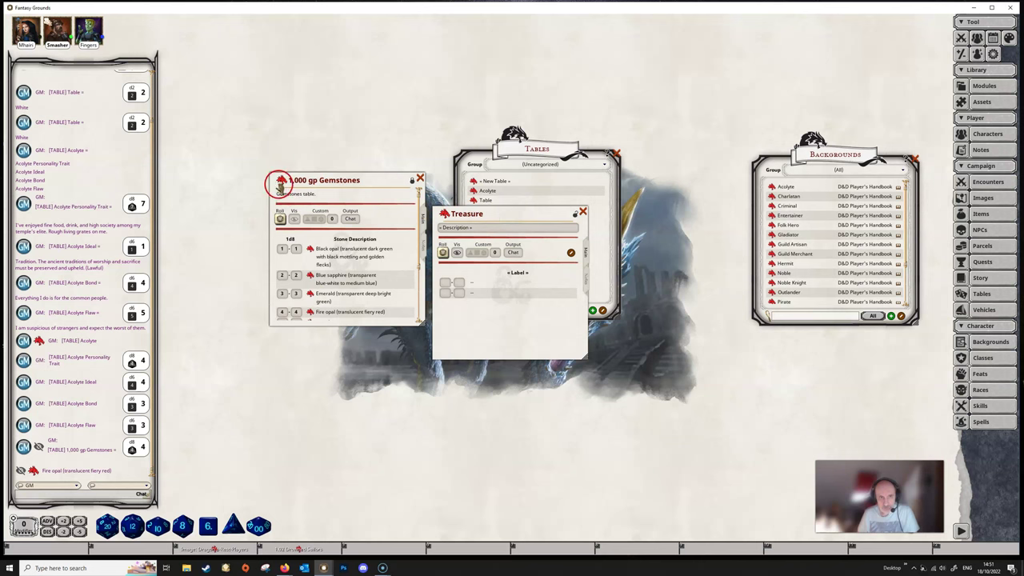
Link the 1,000 gp Gemstones table into the Treasure table's first result row and delete the empty second row.
left_click_drag(281, 181, 476, 283)
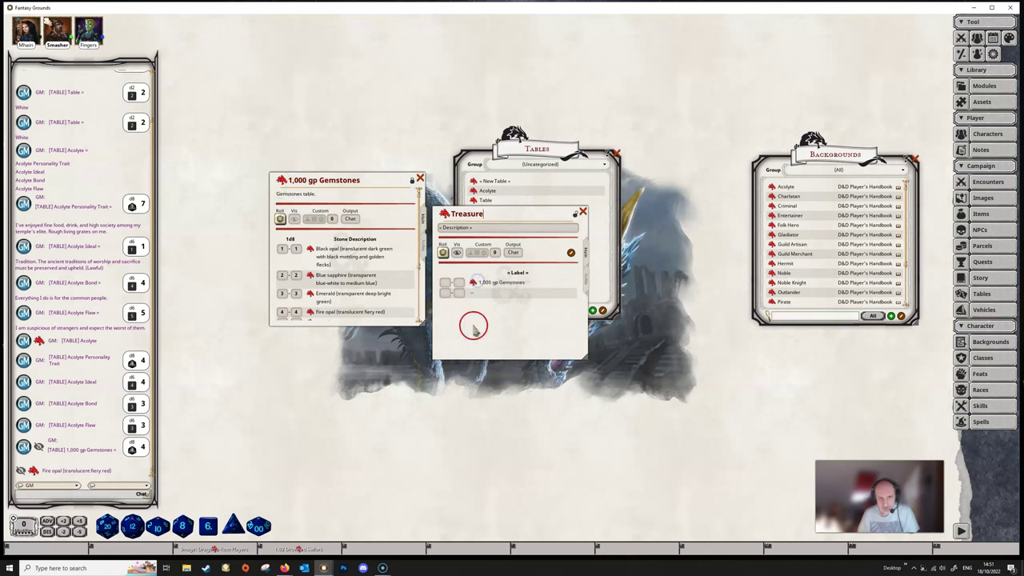
left_click(571, 254)
left_click(573, 292)
left_click(573, 293)
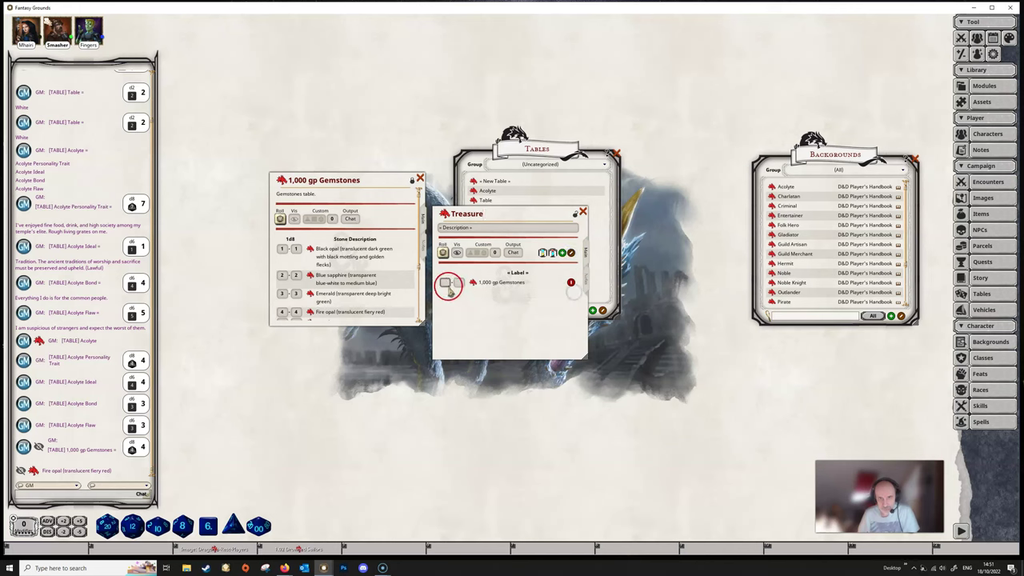
Set the gemstones row's roll range to 1–1, prefix its result with [1d6x], and switch the Treasure table's output to Parcel.
left_click(447, 284)
left_click(459, 286)
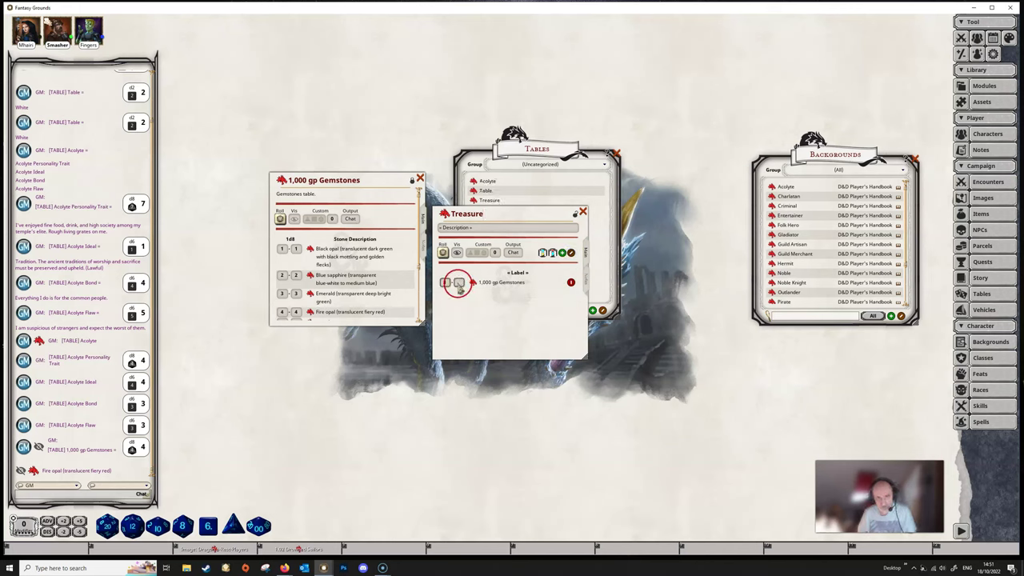
left_click(474, 288)
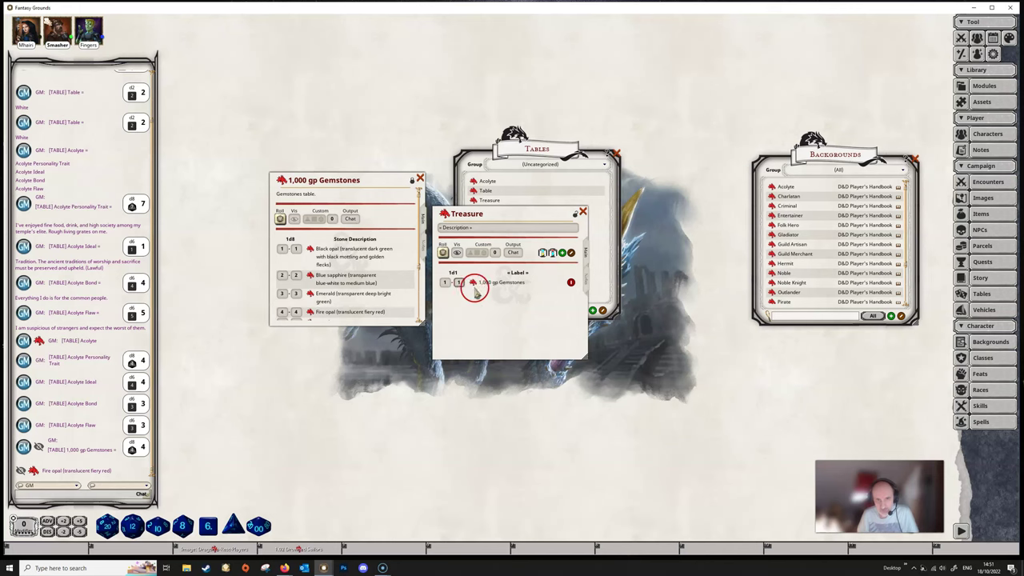
left_click_drag(477, 291, 479, 286)
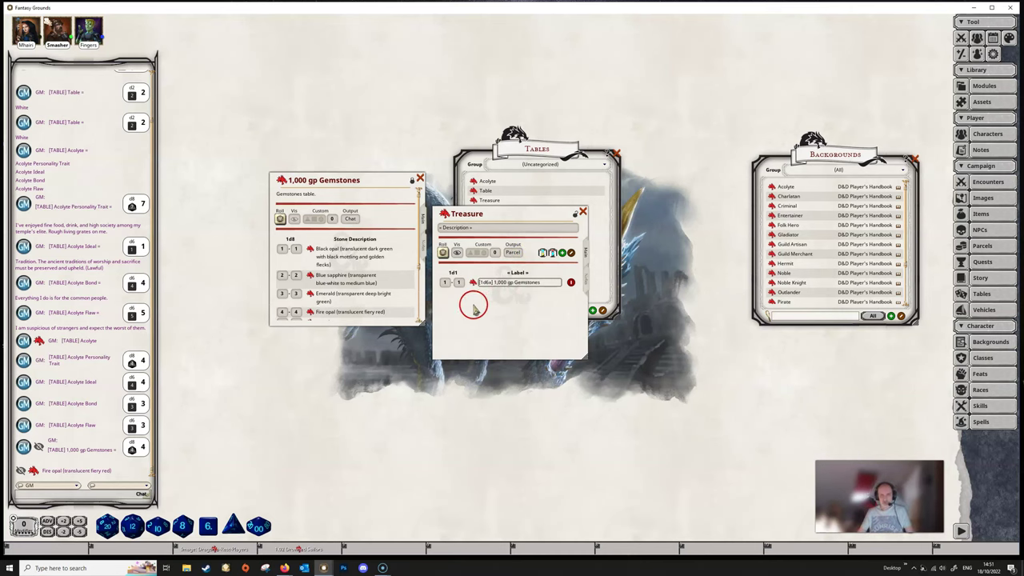
Roll the Treasure table into a parcel, closing the result, Treasure and 1,000 gp Gemstones windows when done.
left_click(443, 249)
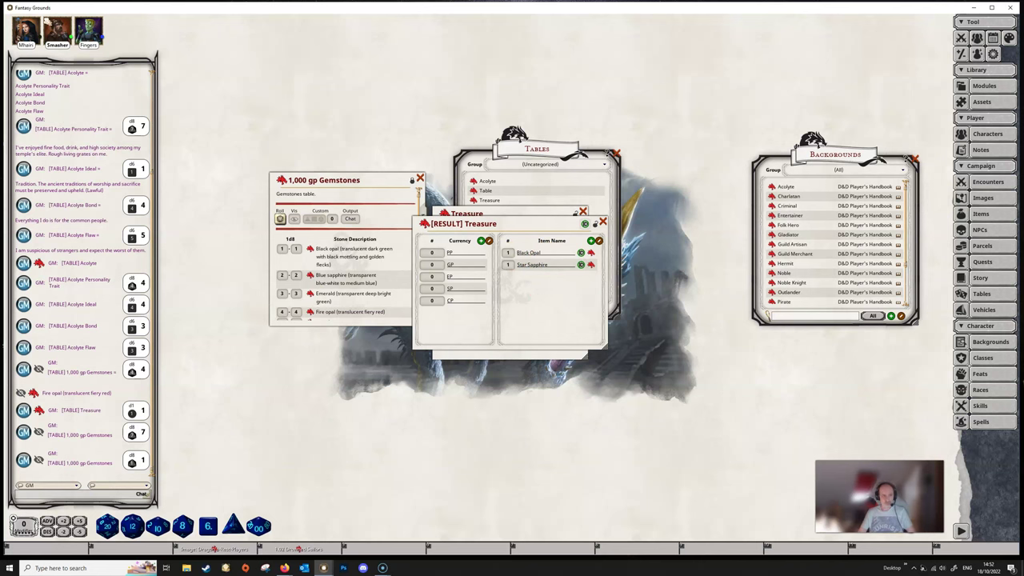
left_click(603, 222)
left_click(583, 212)
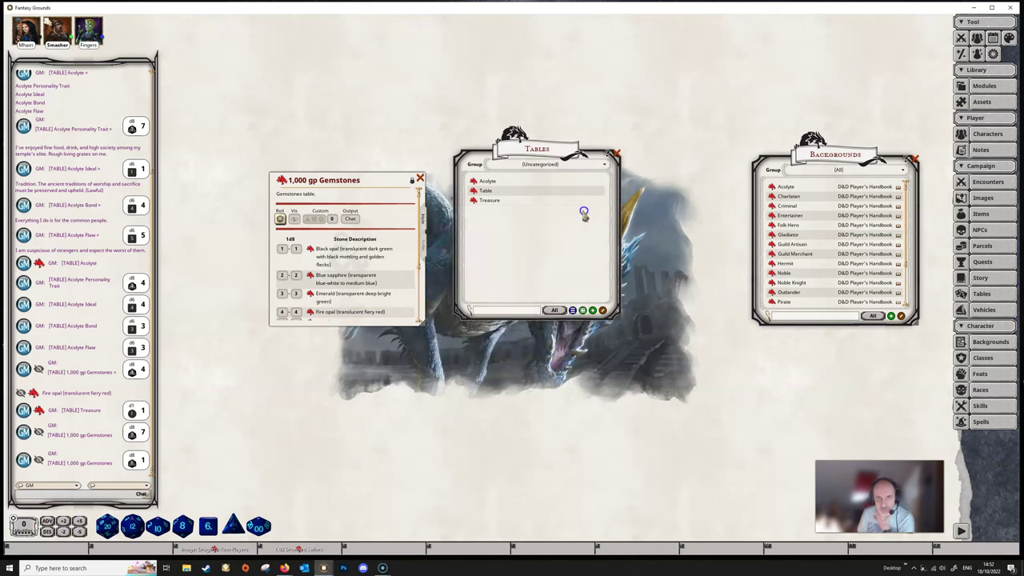
left_click(419, 178)
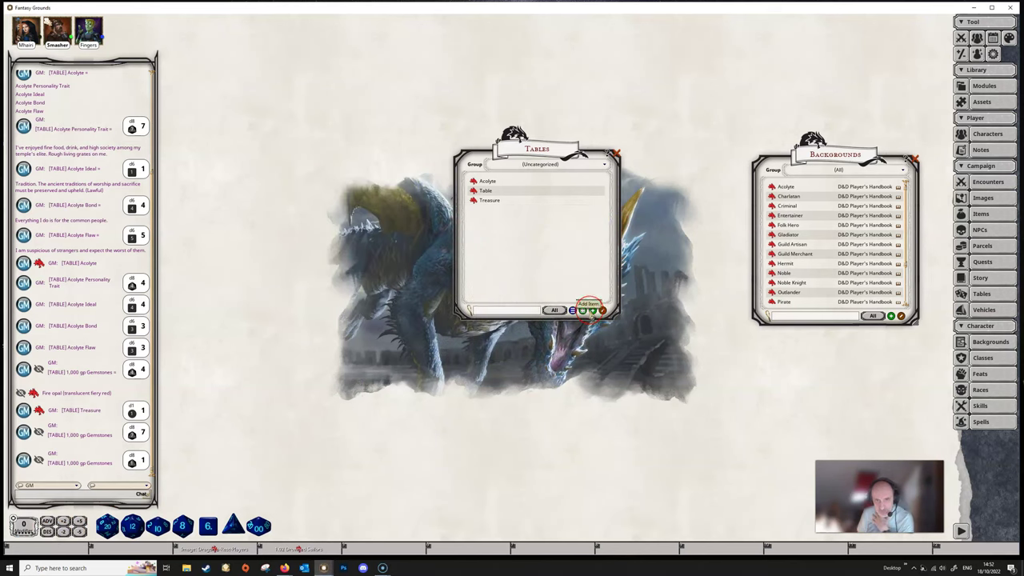
Create another new table named NPC.
left_click(592, 311)
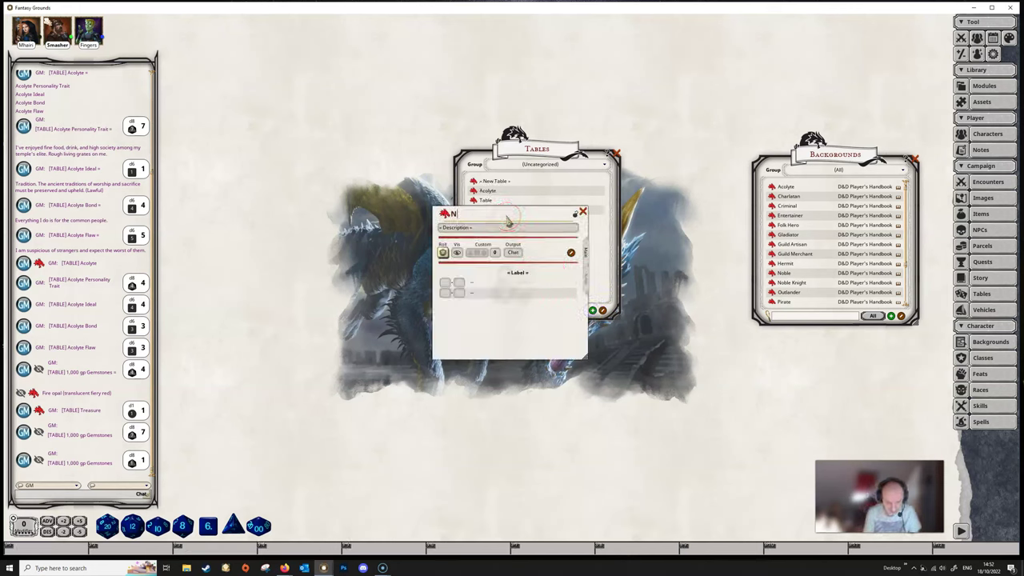
type("NPC")
mouse_move(480, 281)
left_mouse_down()
mouse_move(515, 272)
mouse_move(527, 281)
left_mouse_up()
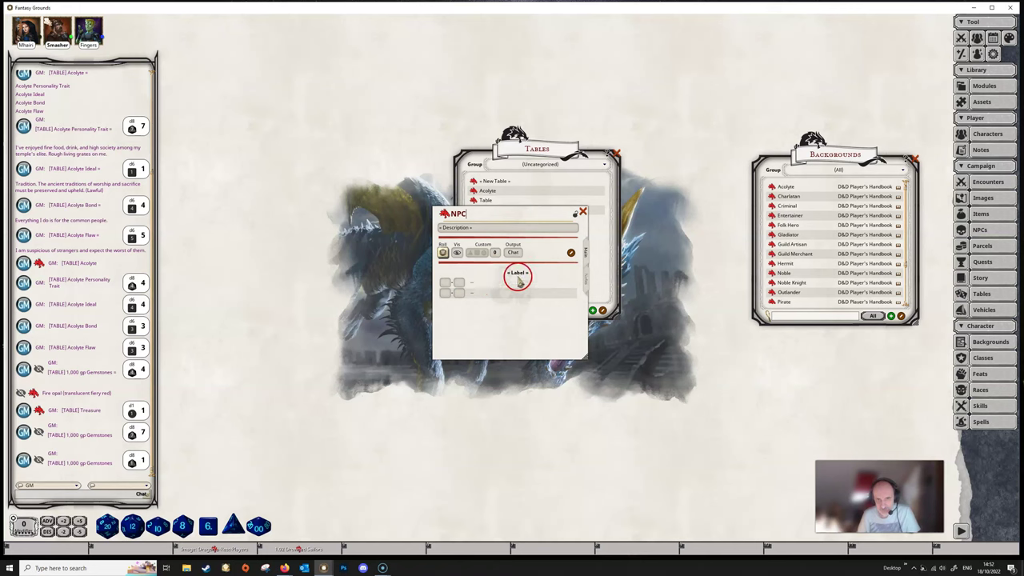
Filter the NPC records by "goblin" and link the Goblin into the NPC table's first result row.
left_click(977, 230)
mouse_move(726, 164)
left_mouse_down()
mouse_move(597, 252)
mouse_move(482, 285)
left_mouse_up()
left_click(489, 322)
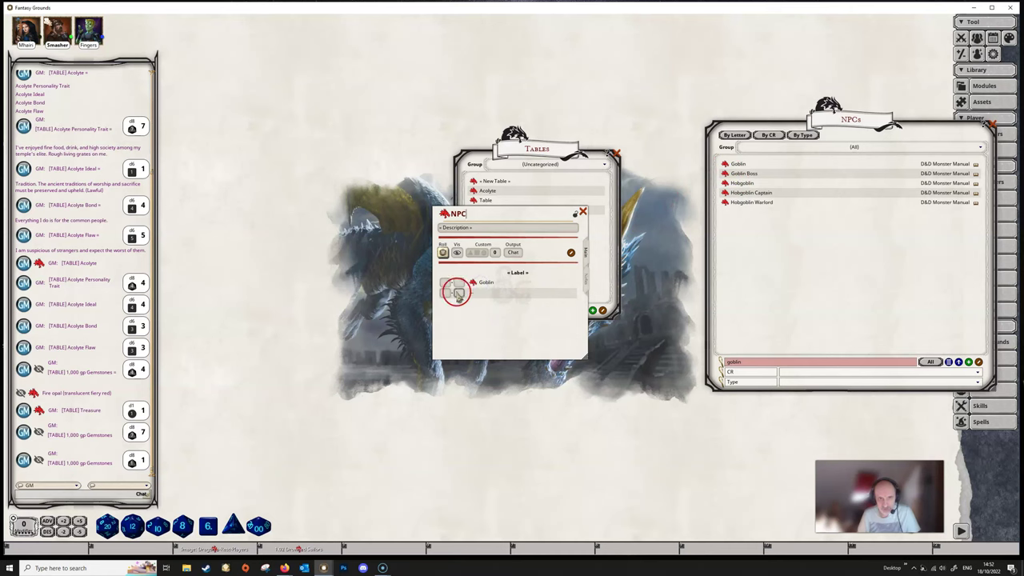
Delete the NPC table's empty second row, start the Goblin row's roll range at 1 and prefix its result with [1d6x].
left_click(570, 254)
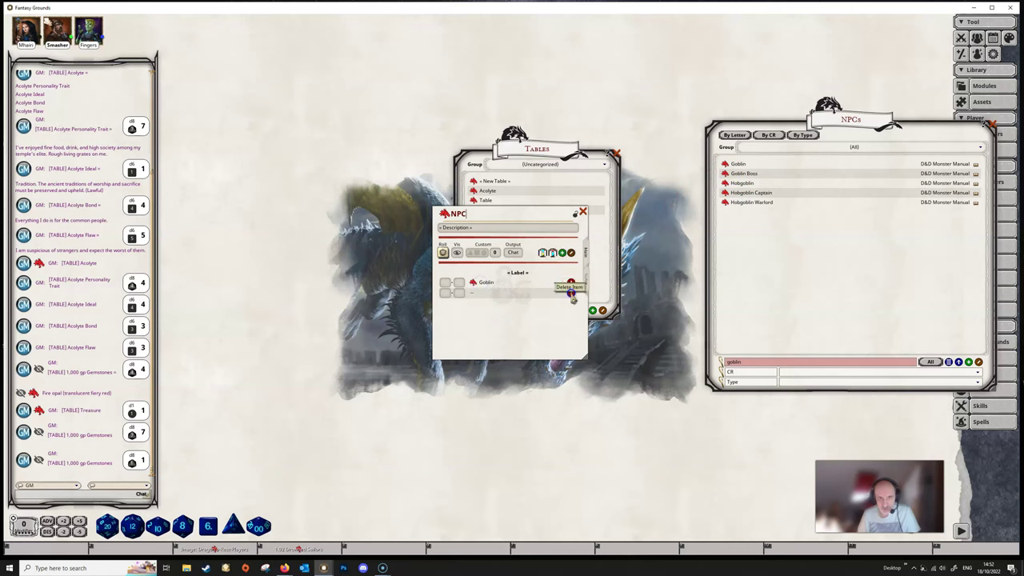
mouse_move(459, 288)
left_mouse_down()
mouse_move(446, 285)
mouse_move(480, 279)
mouse_move(487, 304)
mouse_move(509, 316)
left_mouse_up()
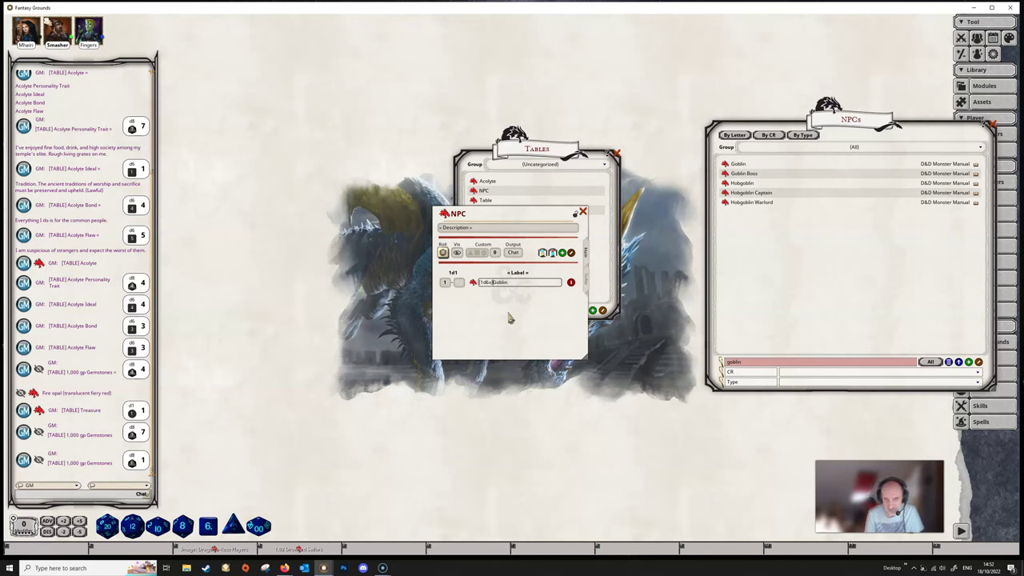
Switch the NPC table's output to Encounter and roll it, closing the result and NPC table windows when done.
left_click_drag(507, 285, 515, 259)
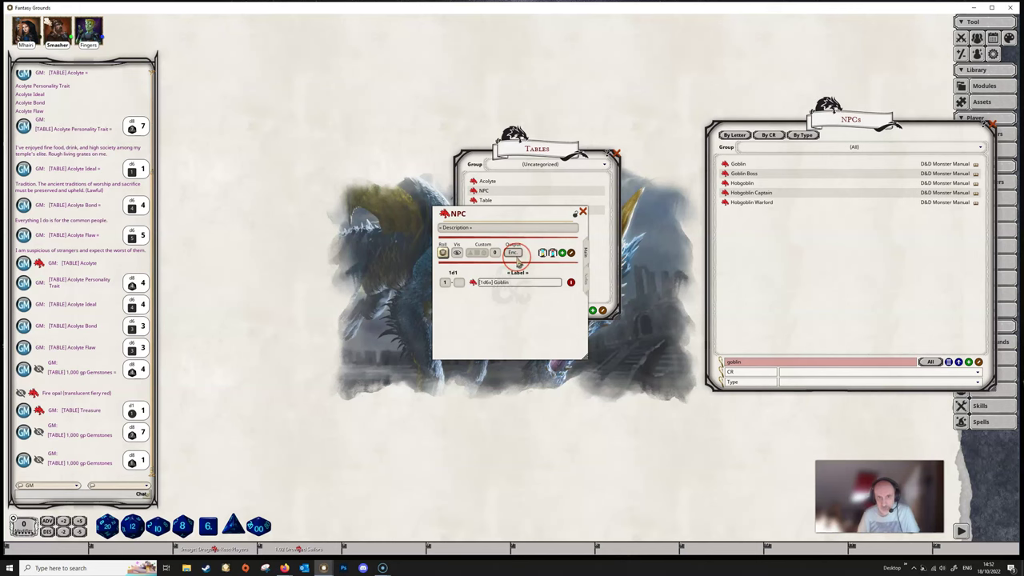
left_click_drag(450, 258, 453, 265)
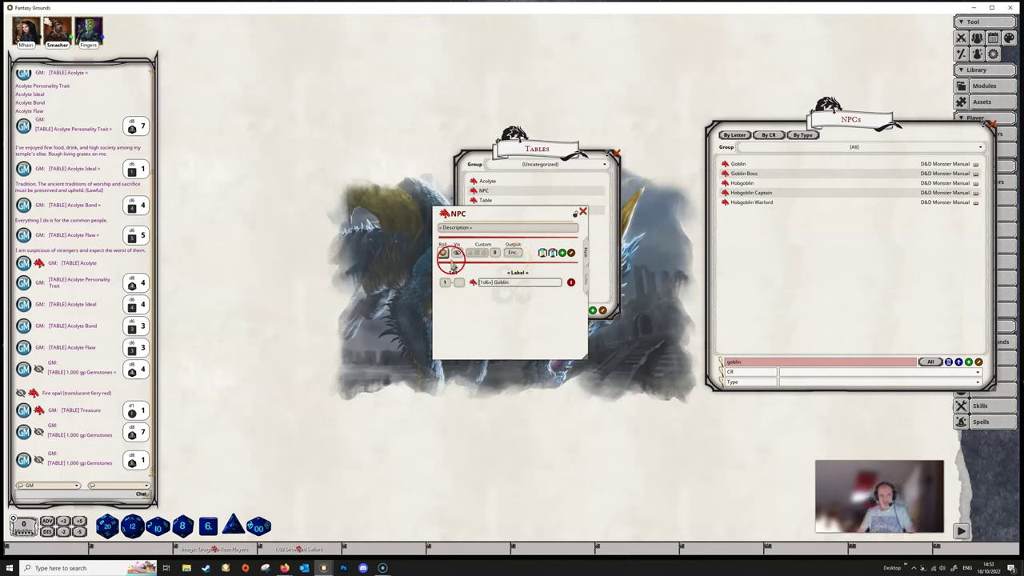
mouse_move(512, 330)
left_mouse_down()
mouse_move(521, 338)
mouse_move(565, 286)
mouse_move(507, 316)
mouse_move(531, 270)
mouse_move(467, 239)
mouse_move(488, 254)
mouse_move(494, 293)
left_mouse_up()
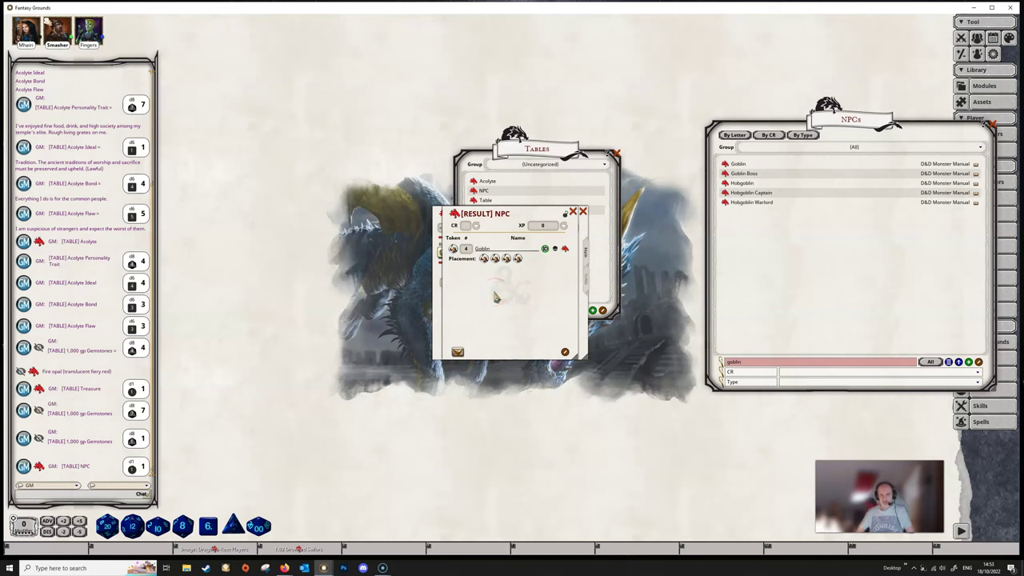
mouse_move(495, 298)
left_mouse_down()
mouse_move(542, 222)
mouse_move(480, 289)
mouse_move(525, 285)
mouse_move(530, 248)
mouse_move(472, 226)
left_mouse_up()
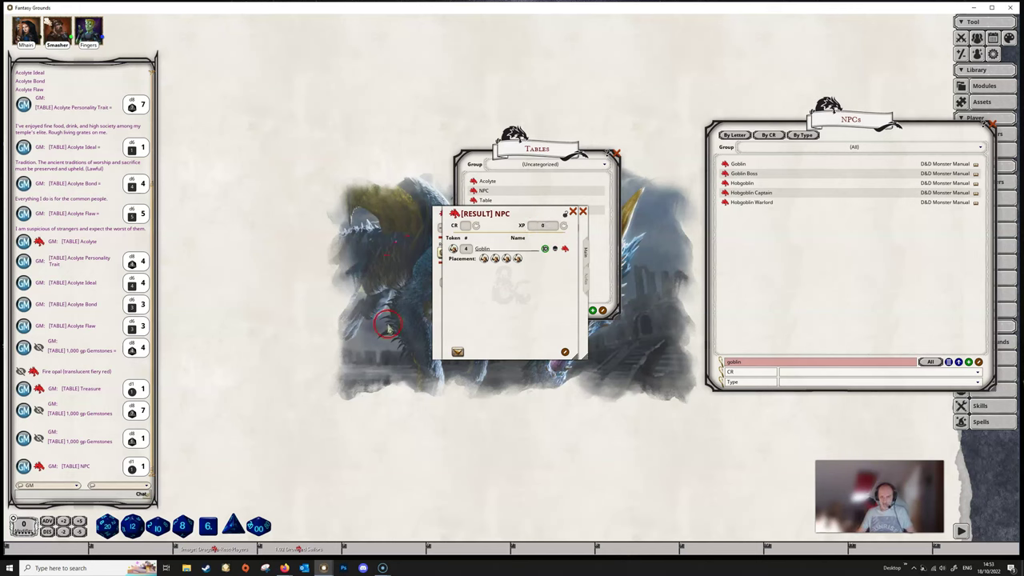
left_click_drag(518, 416, 336, 300)
mouse_move(473, 316)
left_mouse_down()
mouse_move(339, 416)
mouse_move(517, 277)
mouse_move(469, 320)
mouse_move(103, 485)
mouse_move(33, 534)
mouse_move(506, 341)
mouse_move(130, 401)
mouse_move(721, 249)
mouse_move(596, 223)
mouse_move(574, 208)
mouse_move(582, 212)
left_mouse_up()
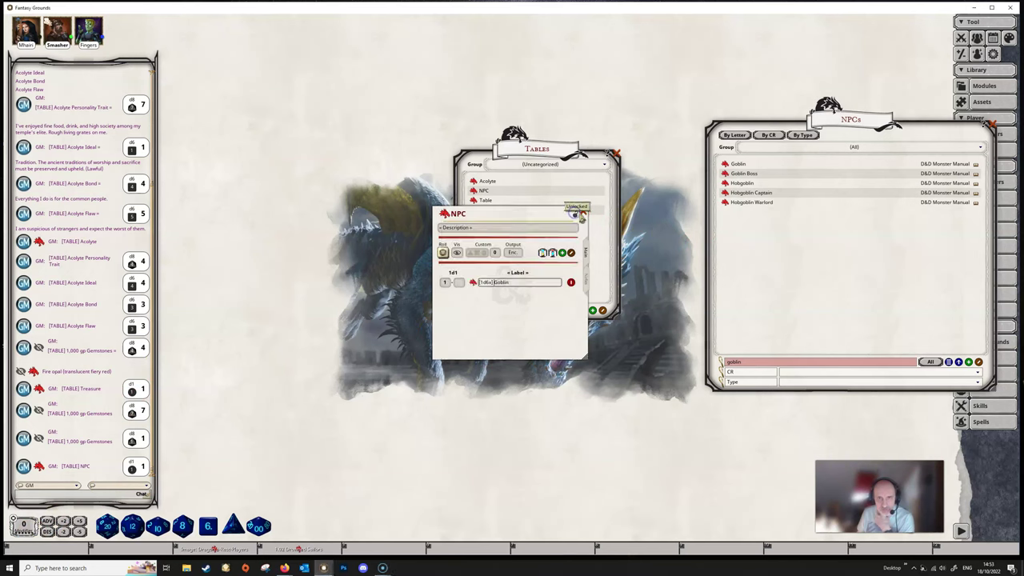
left_click(582, 212)
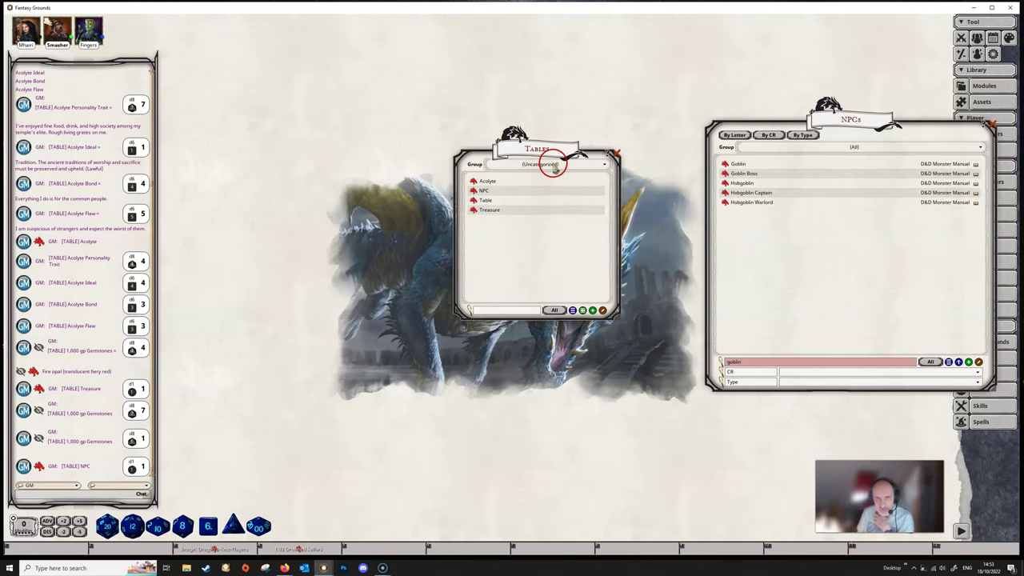
Show the table group DD DMG Chptr 7: Treasure and filter its tables by "Treasure".
left_click(555, 165)
scroll(552, 192, "down", 4)
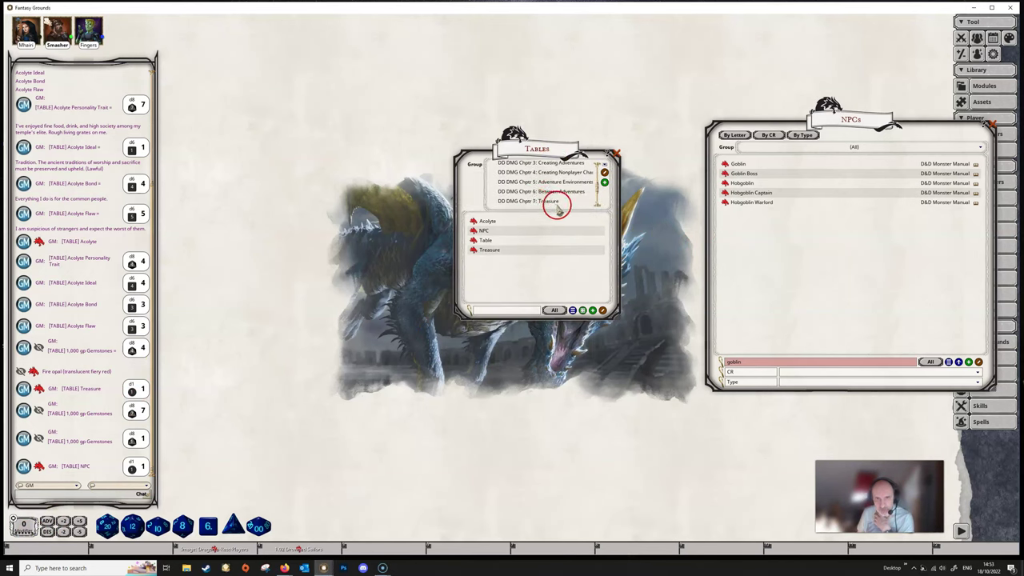
left_click(544, 200)
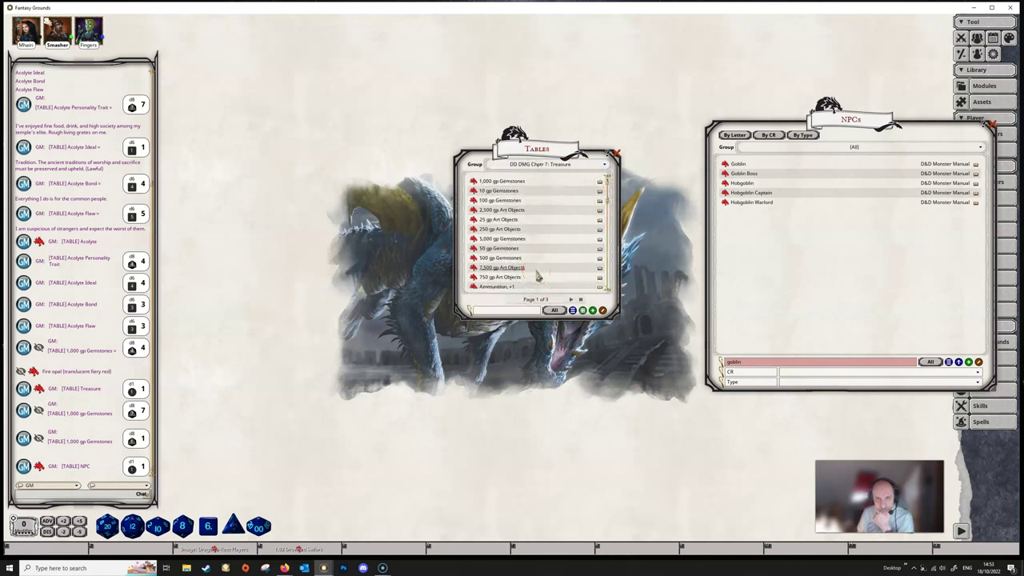
scroll(538, 275, "down", 1)
scroll(538, 275, "up", 1)
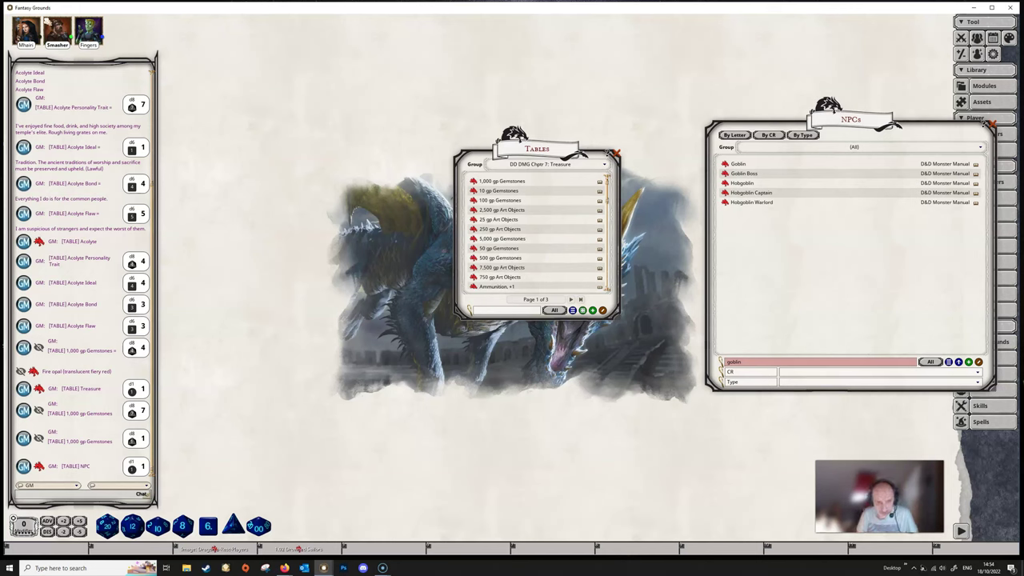
left_click(494, 311)
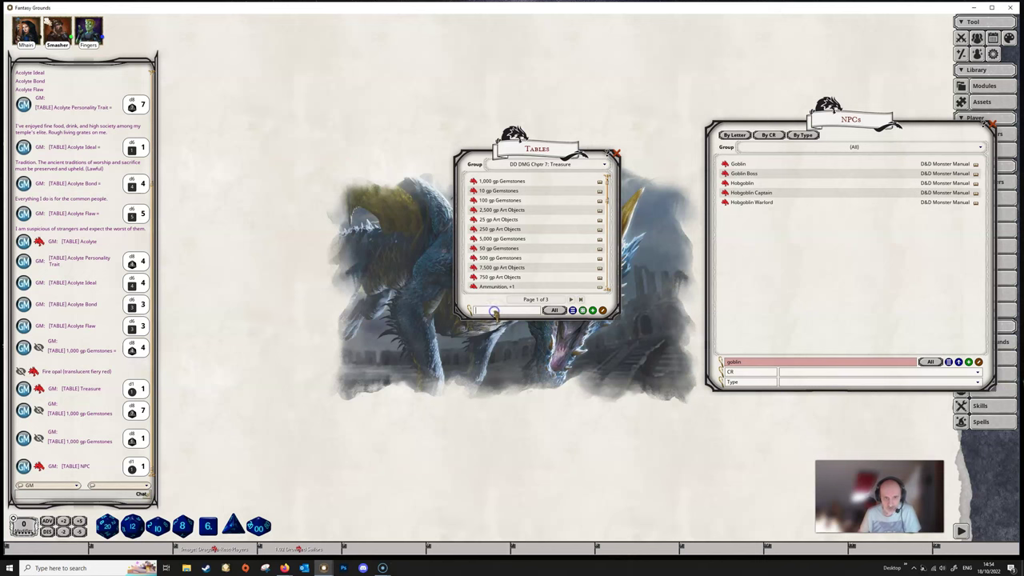
type("Treasure")
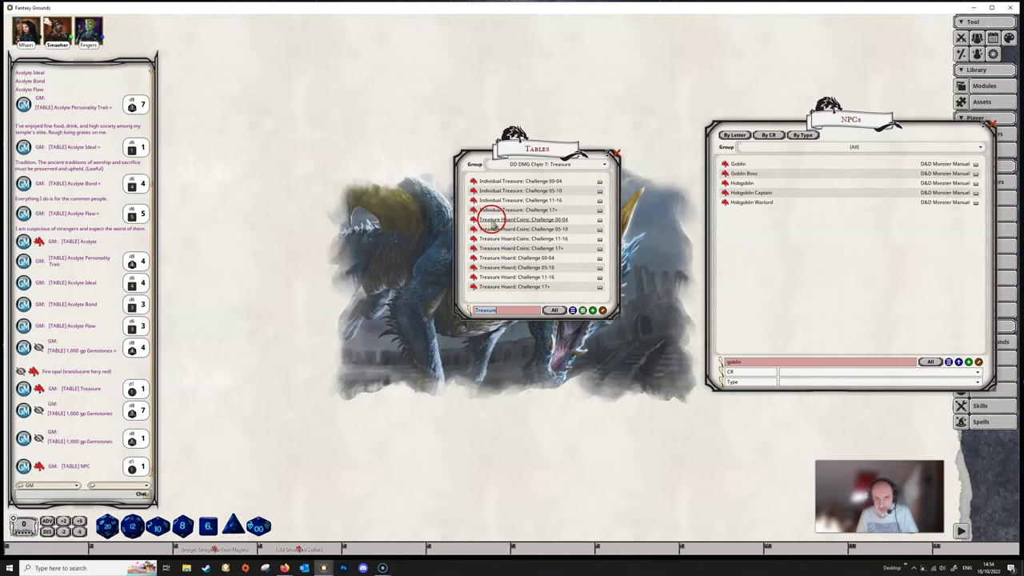
Open the Individual Treasure: Challenge 00-04 table, enlarge it to show all rows and place it clear of the tables list.
left_click(499, 180)
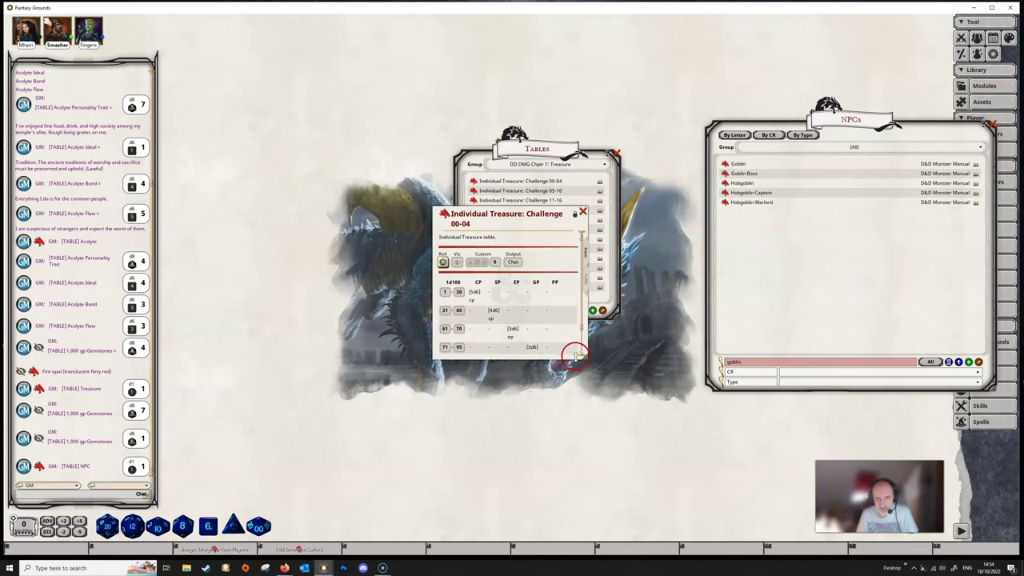
left_click_drag(584, 357, 827, 376)
left_click_drag(678, 209, 379, 38)
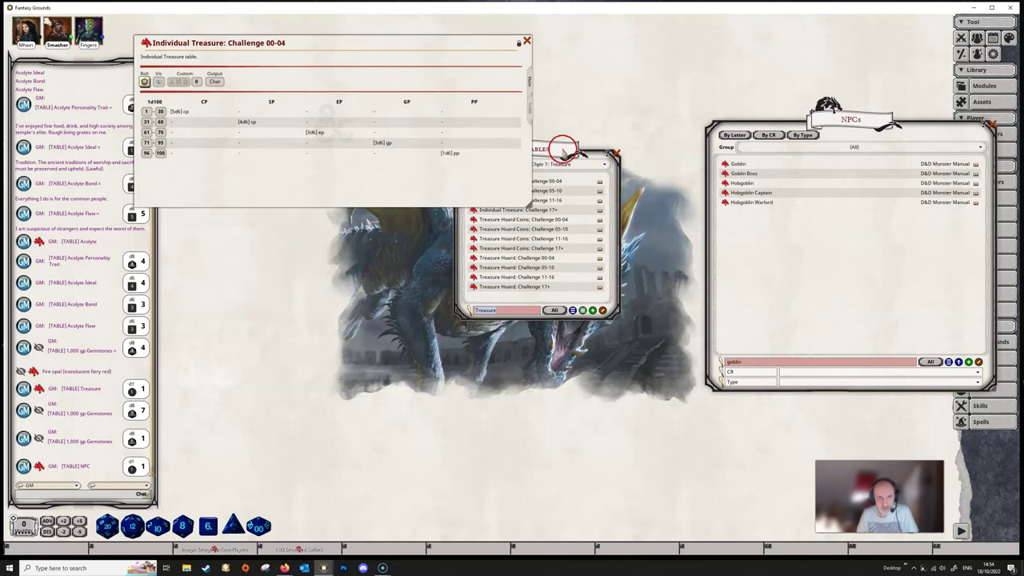
left_click_drag(563, 149, 650, 79)
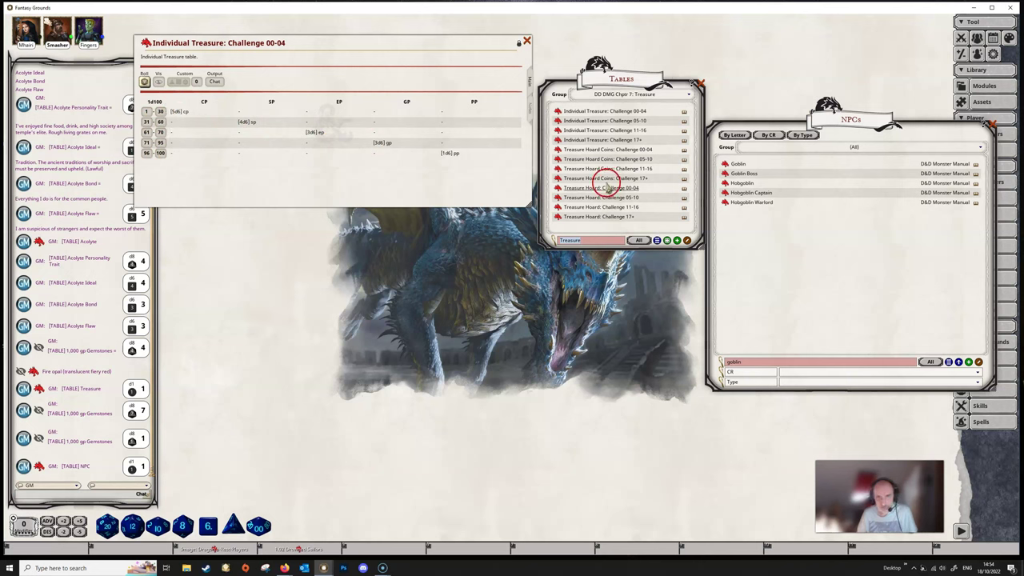
View and close the Treasure Hoard Coins: Challenge 11-16 table, and open Treasure Hoard: Challenge 05-10 in a widened window.
left_click(596, 170)
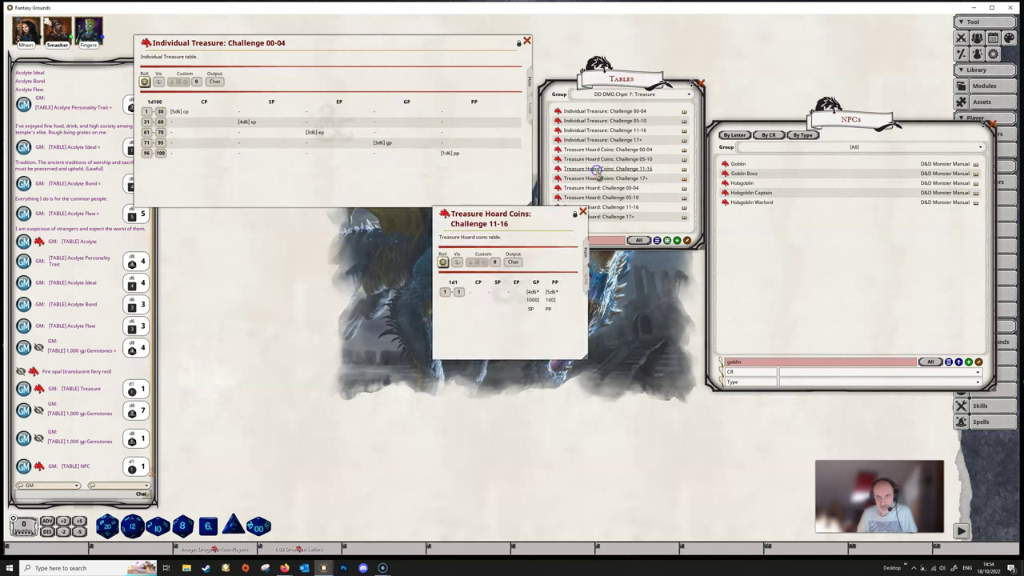
left_click(581, 213)
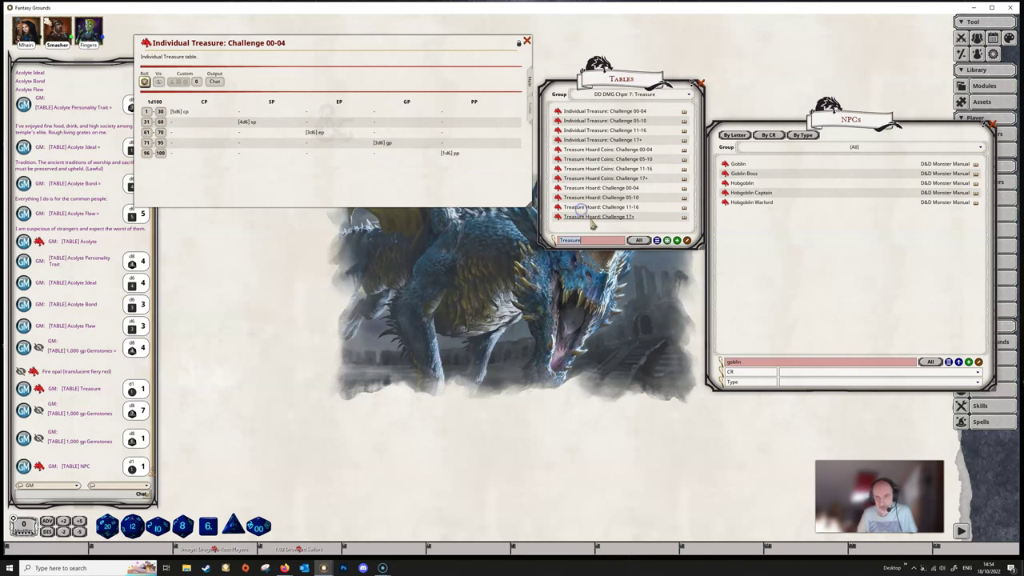
left_click(584, 201)
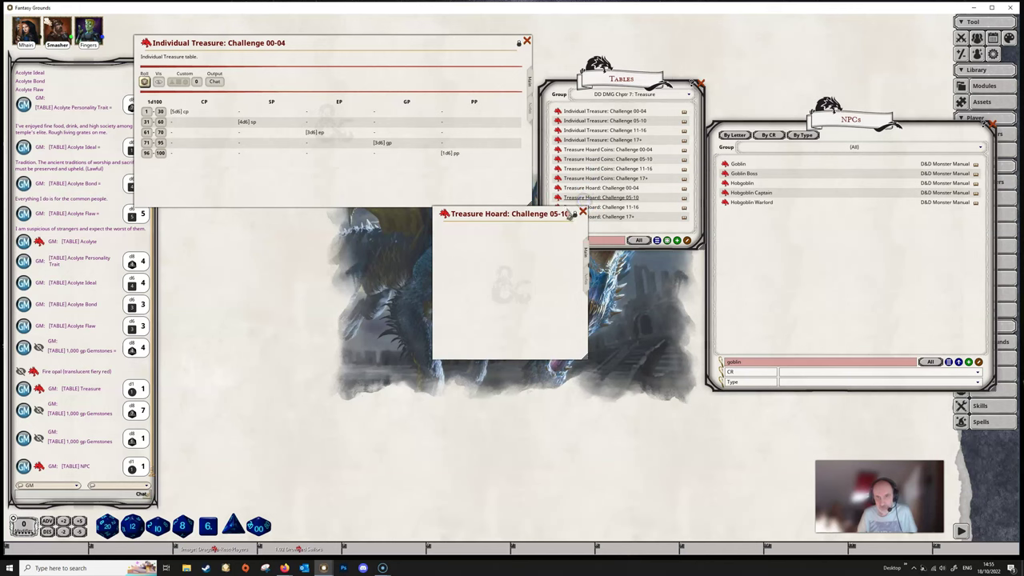
left_click_drag(546, 202, 328, 201)
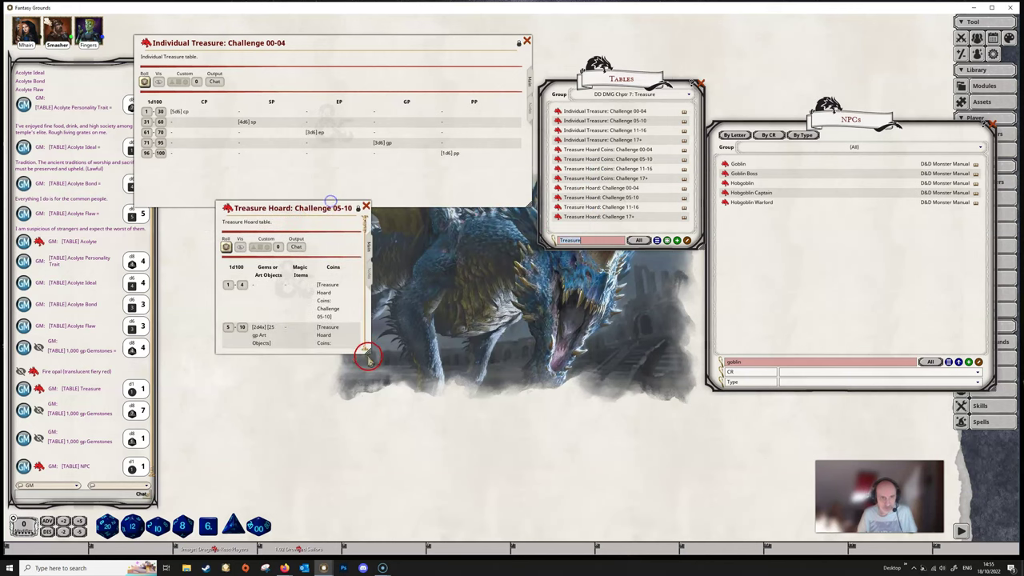
left_click_drag(366, 350, 676, 348)
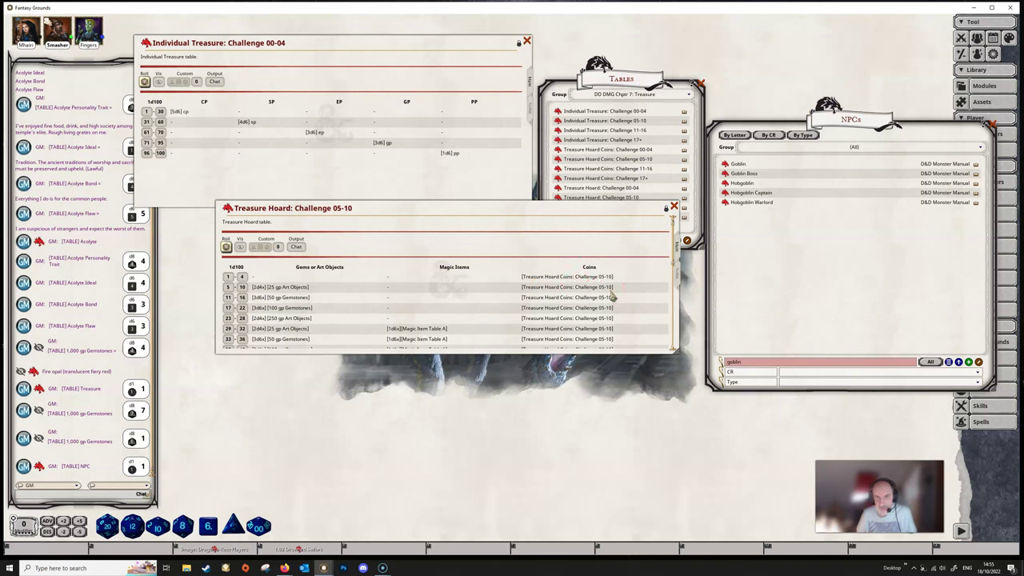
Open Individual Treasure: Challenge 05-10 beside the other tables and examine the gem, magic item and coin rows of Treasure Hoard: Challenge 05-10.
left_click(591, 120)
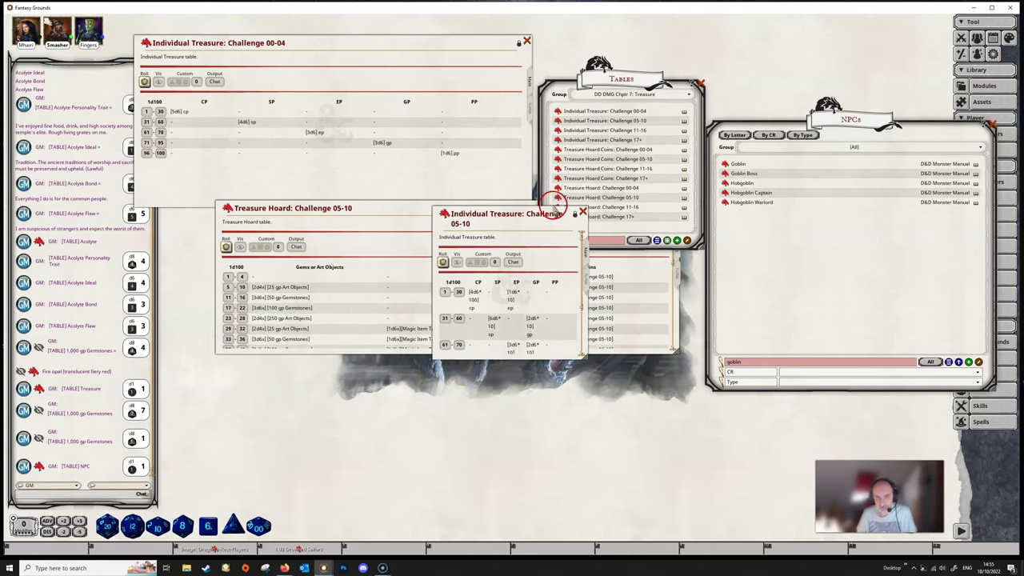
left_click_drag(554, 210, 813, 234)
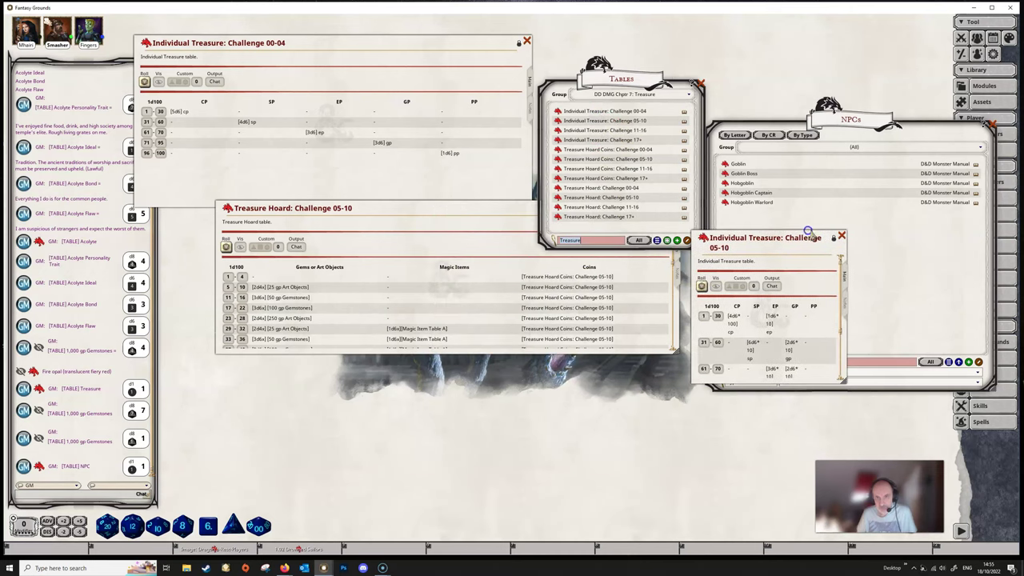
left_click(516, 214)
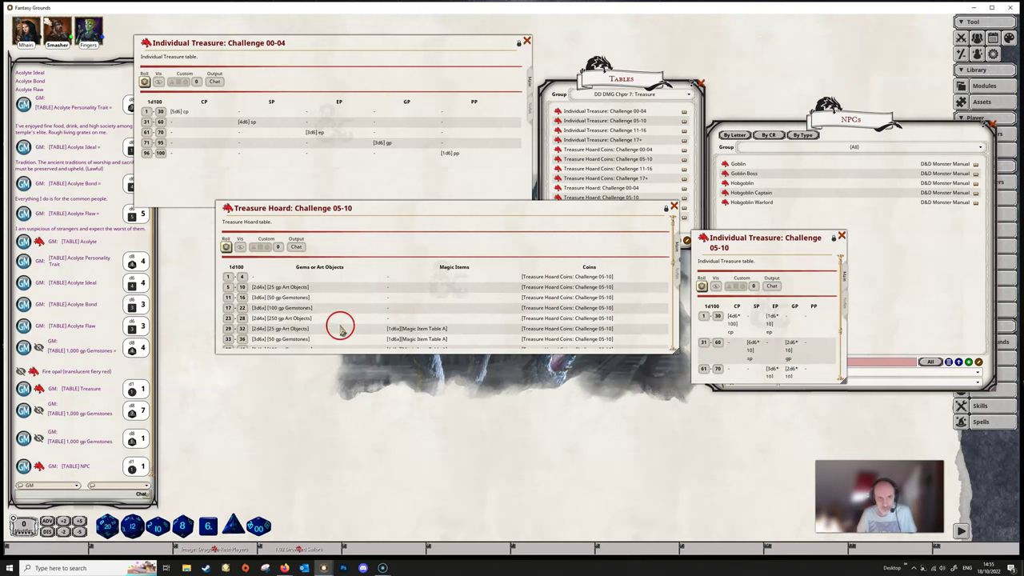
scroll(340, 328, "down", 3)
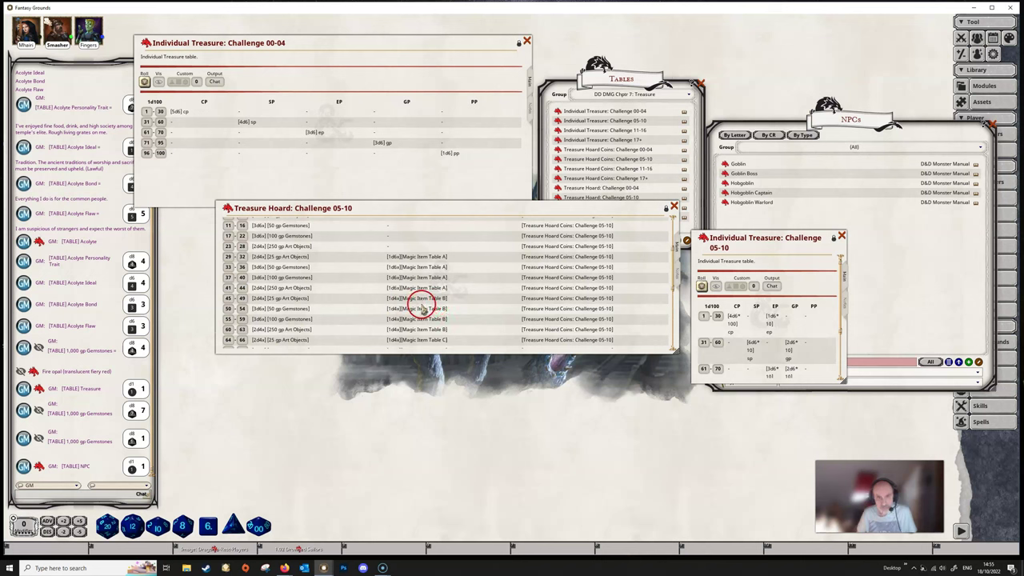
scroll(371, 270, "down", 1)
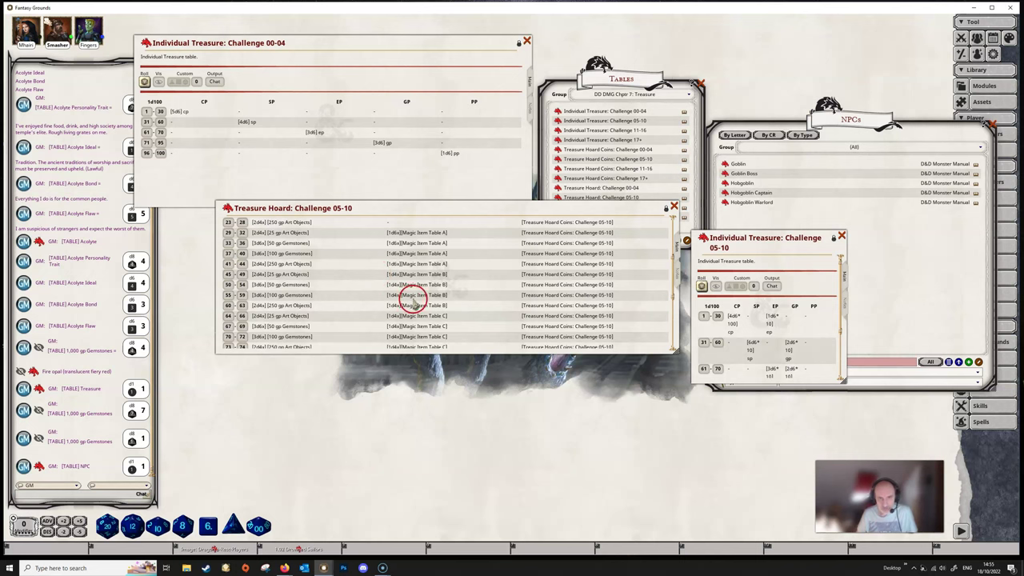
scroll(414, 298, "down", 3)
scroll(404, 297, "down", 3)
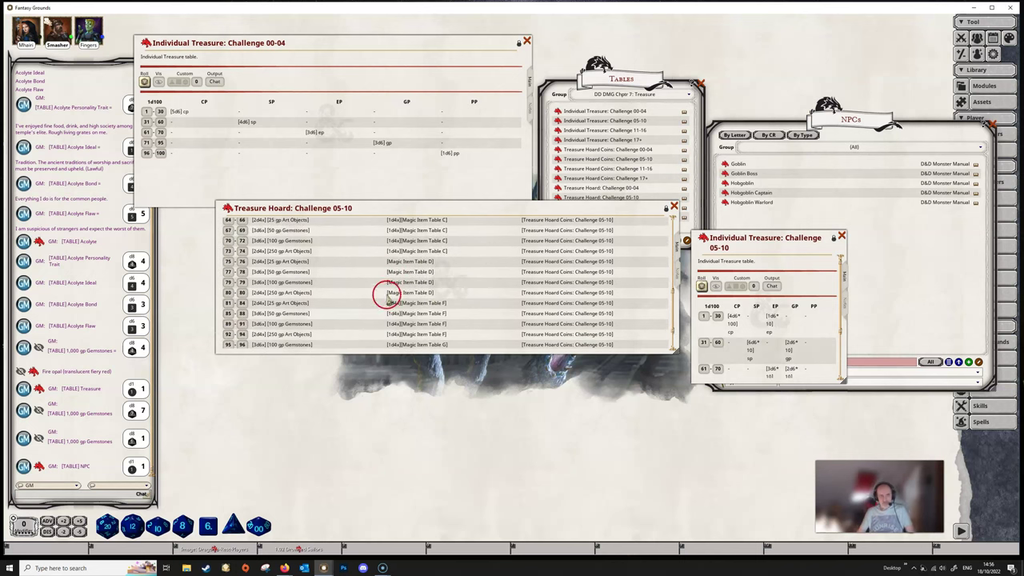